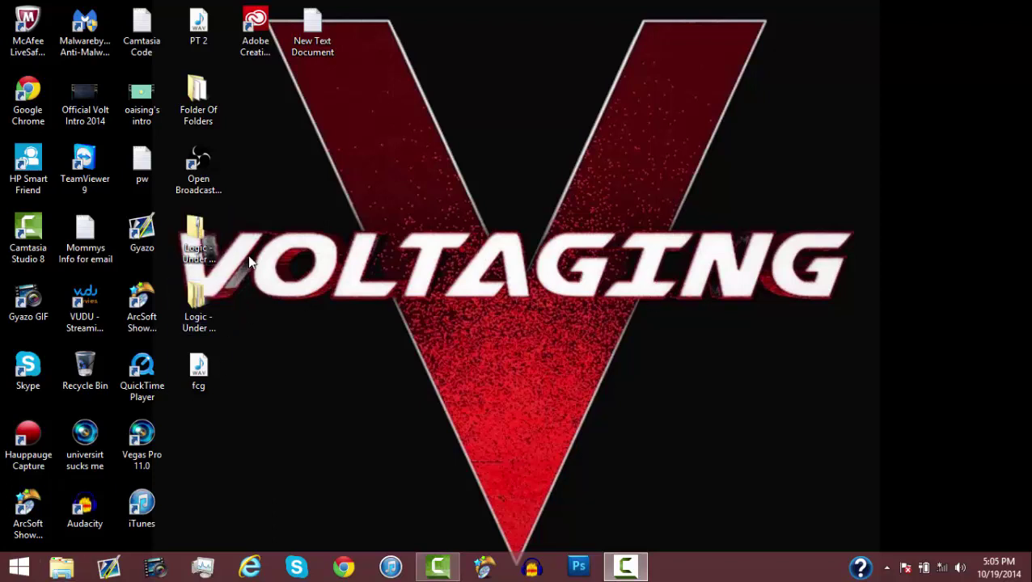
Step: Open the 'da gps from the pvr' folder inside Folder Of Folders, then minimize Explorer
double_click(195, 123)
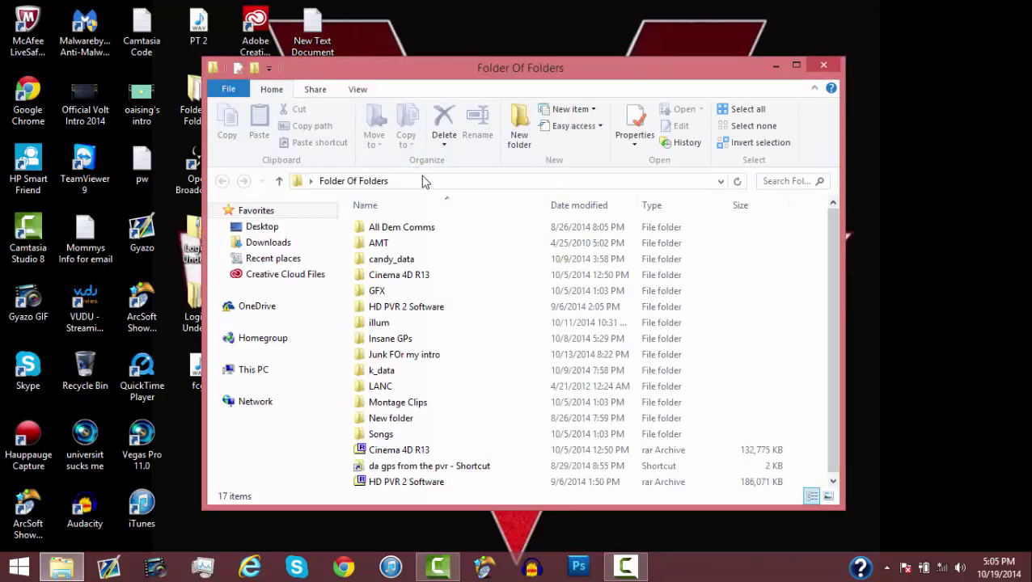
double_click(417, 462)
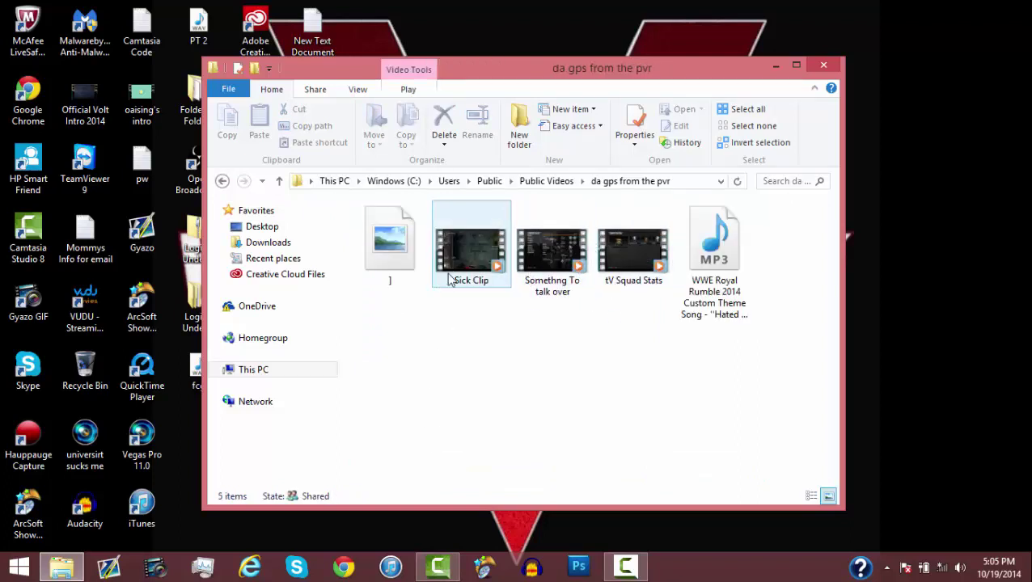
mouse_move(499, 252)
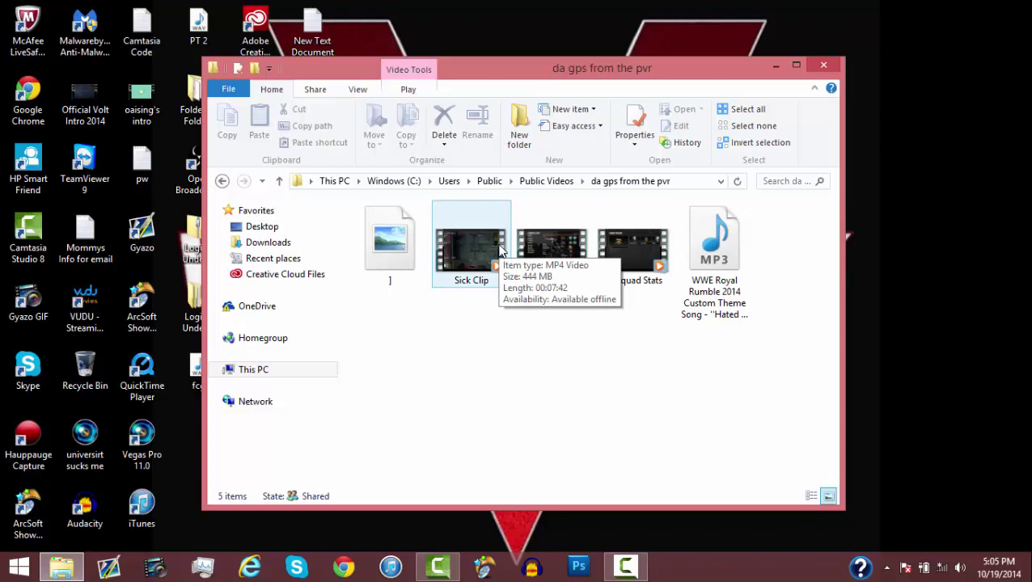
click(774, 65)
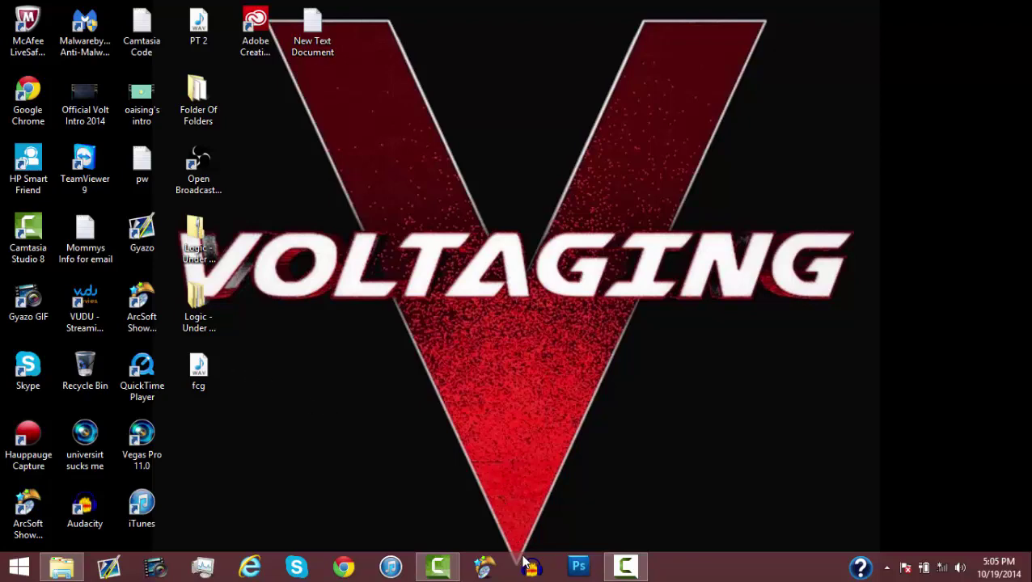
Step: Drag 'Somethng To talk over.MP4' from the Explorer folder into Camtasia's Clip Bin
click(443, 569)
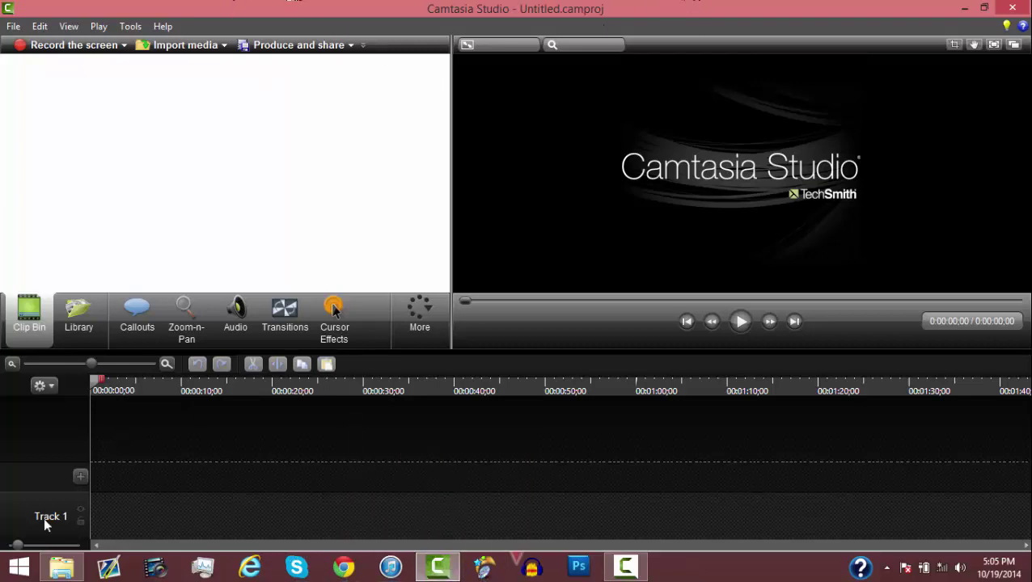
click(61, 567)
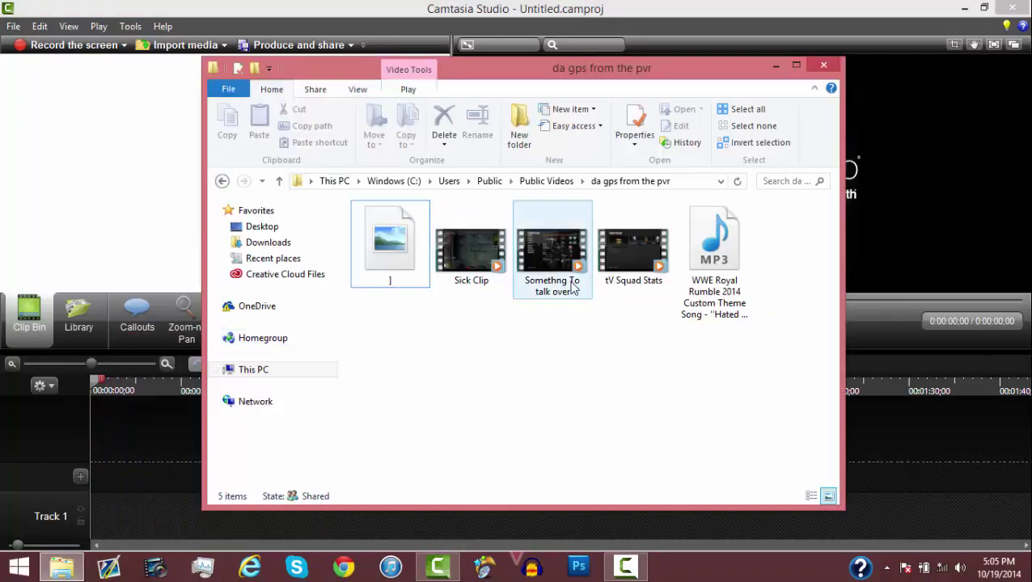
drag(569, 277, 159, 222)
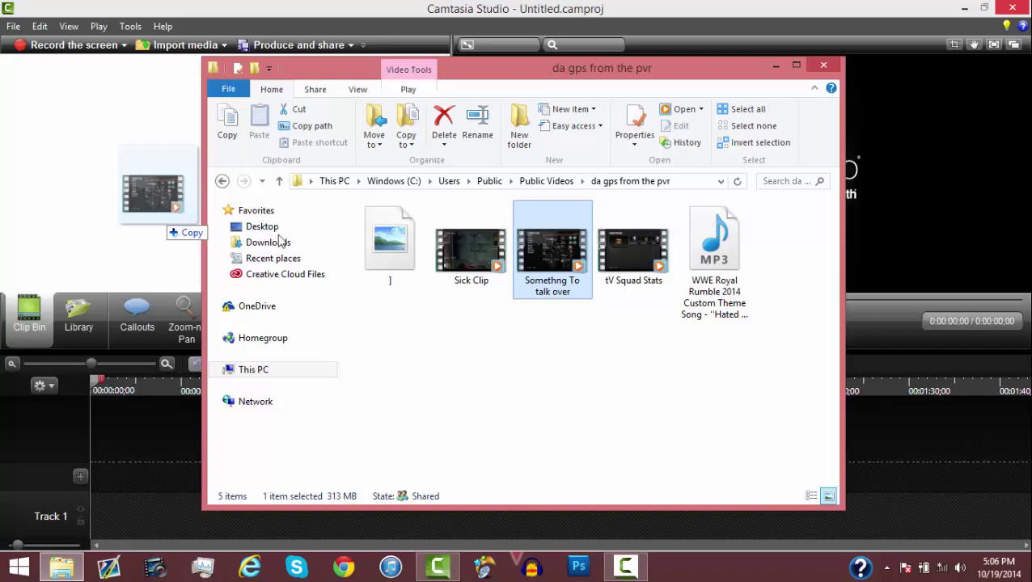
click(449, 570)
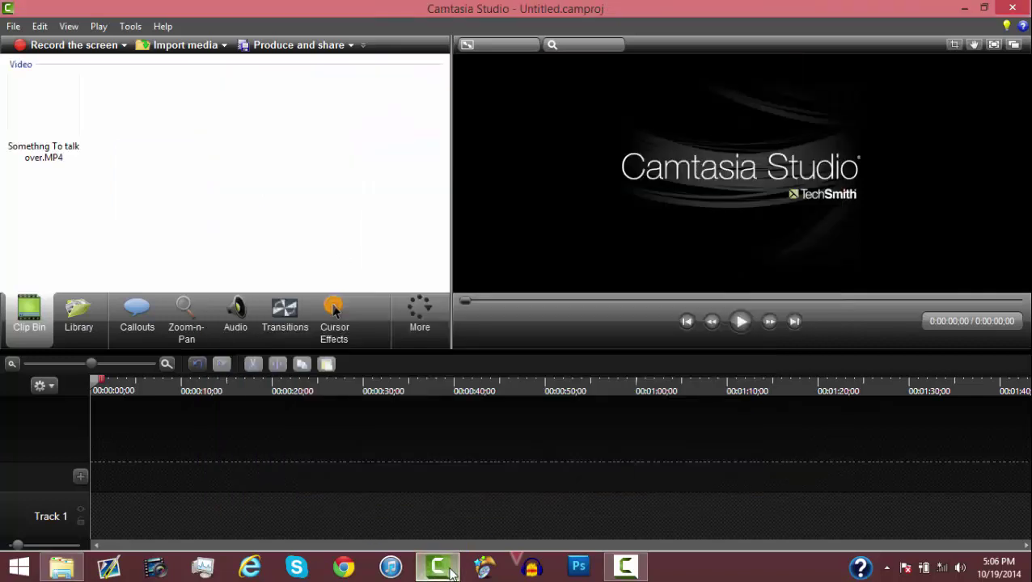
Step: Uncover the desktop beside Camtasia, drag fcg.wav into the Clip Bin, and remaximize Camtasia
click(68, 571)
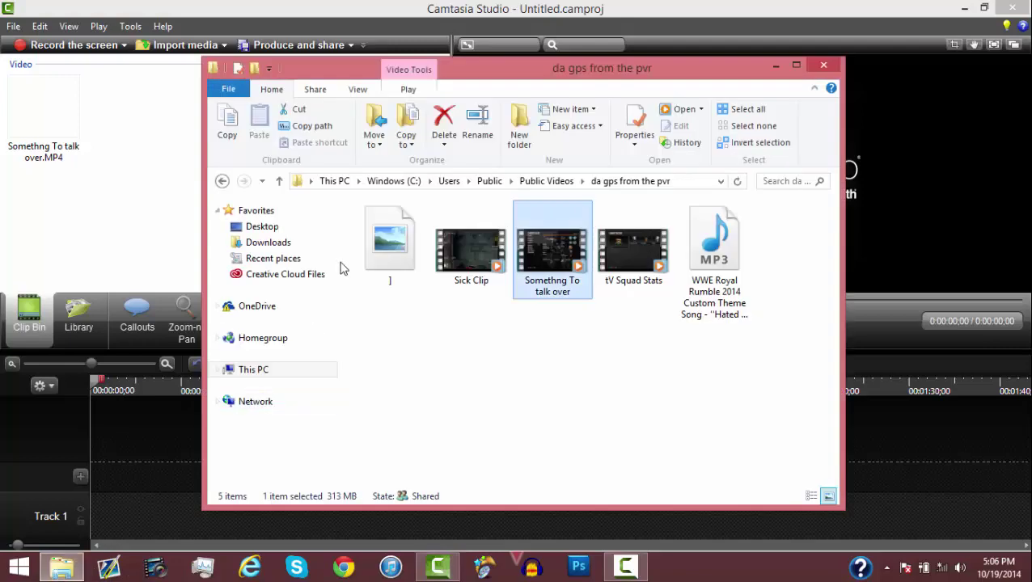
click(795, 64)
click(963, 7)
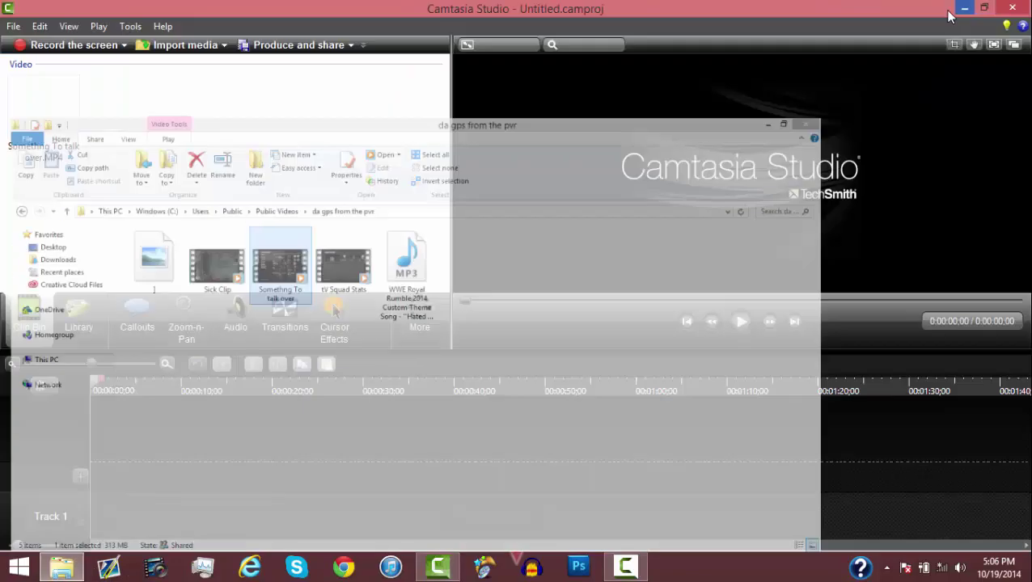
click(983, 7)
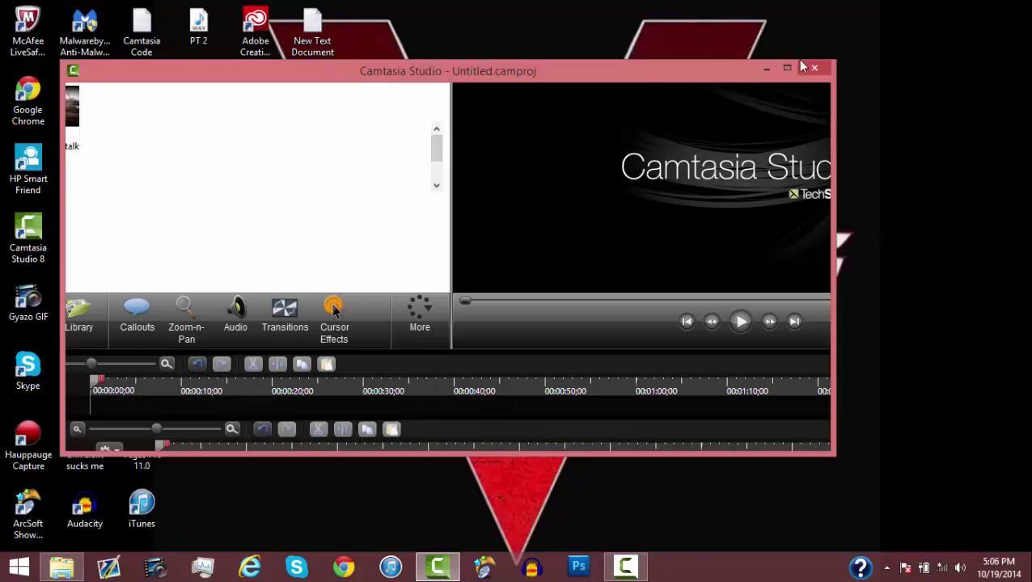
drag(683, 68, 990, 77)
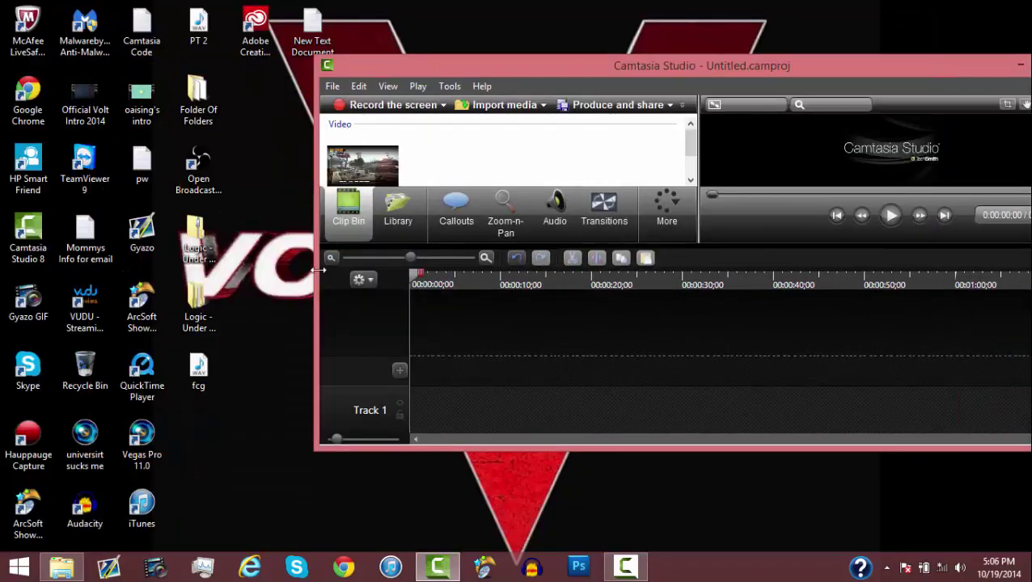
drag(204, 380, 463, 167)
drag(565, 73, 393, 72)
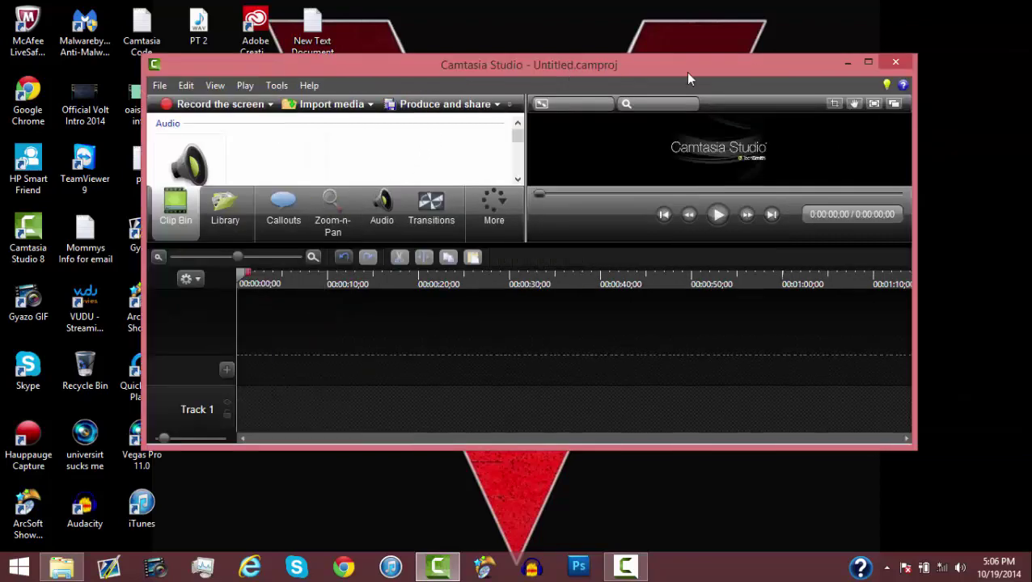
click(868, 63)
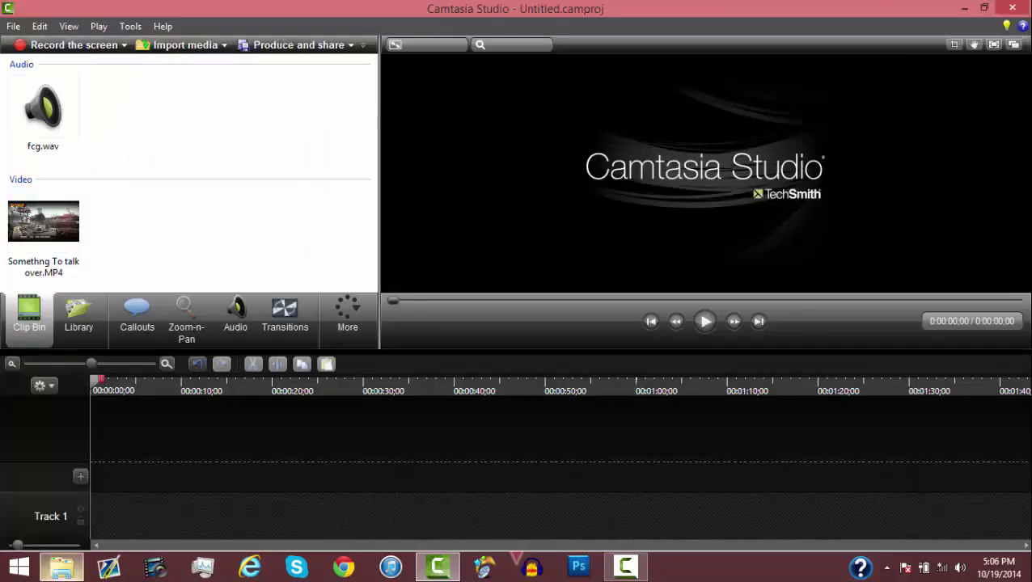
Step: Drag Voltaging.mp4 from the Downloads folder into Camtasia's Clip Bin
key(alt+Tab)
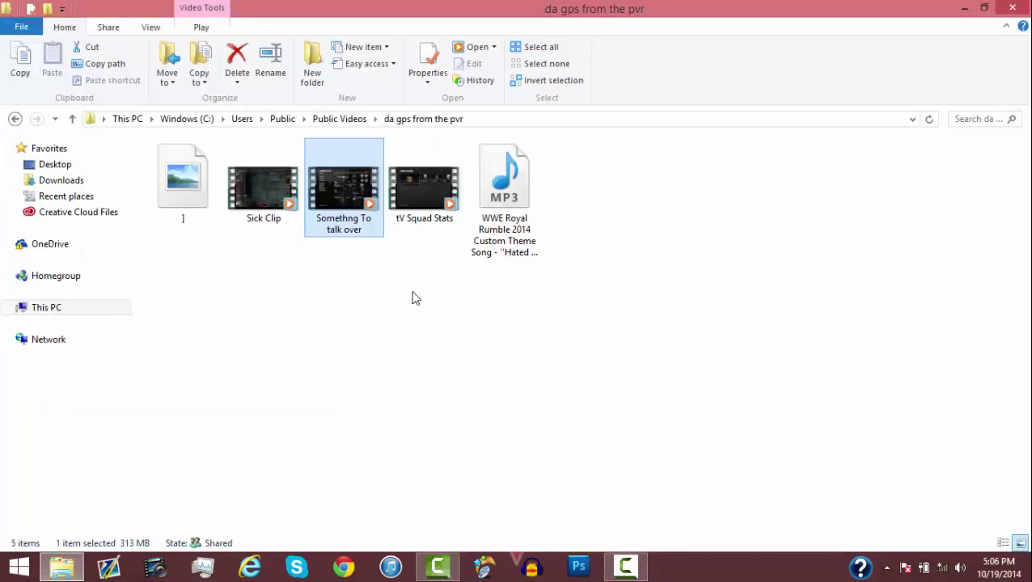
click(983, 8)
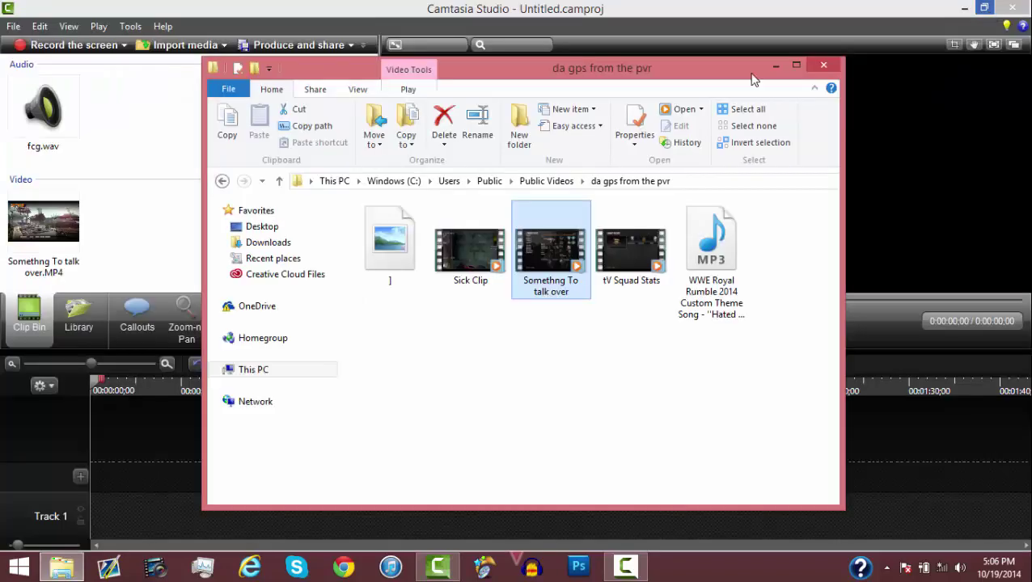
click(293, 245)
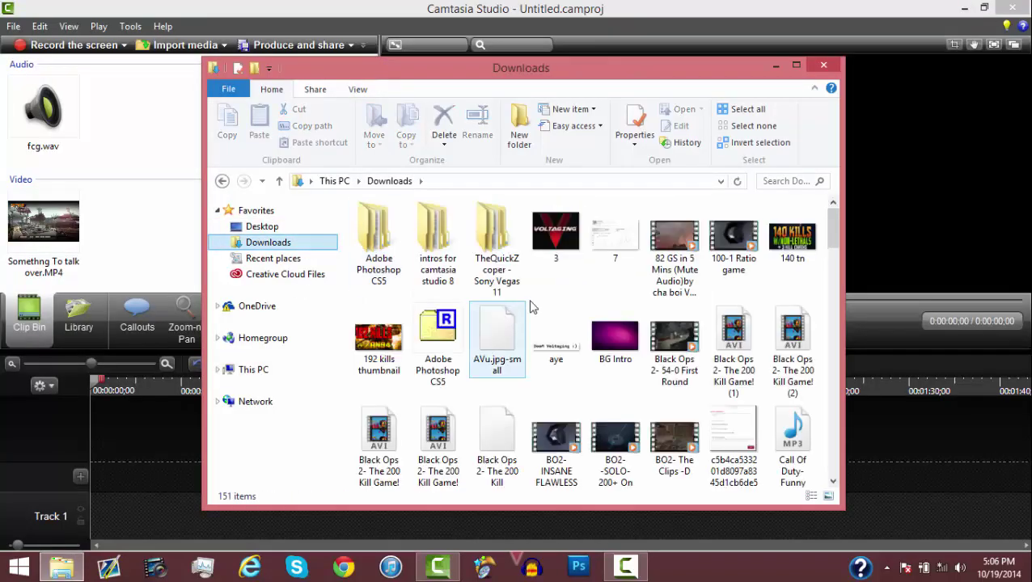
drag(834, 234, 835, 501)
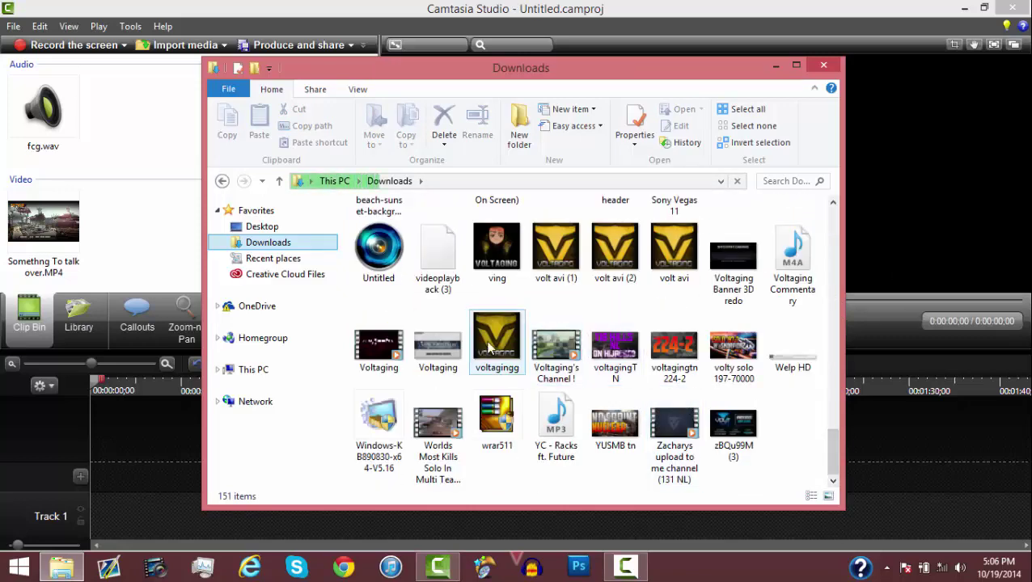
click(392, 339)
drag(375, 323, 80, 234)
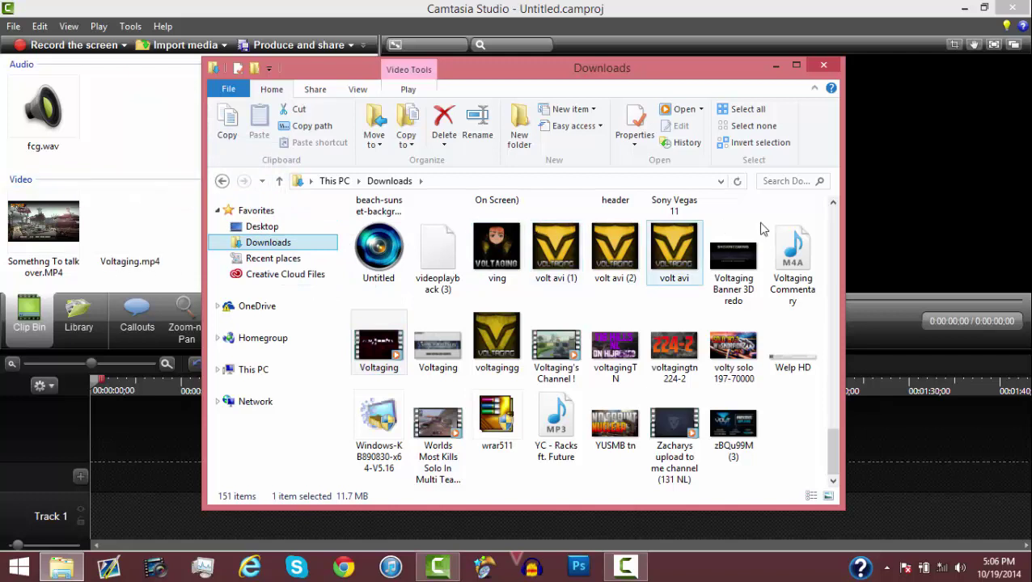
click(295, 233)
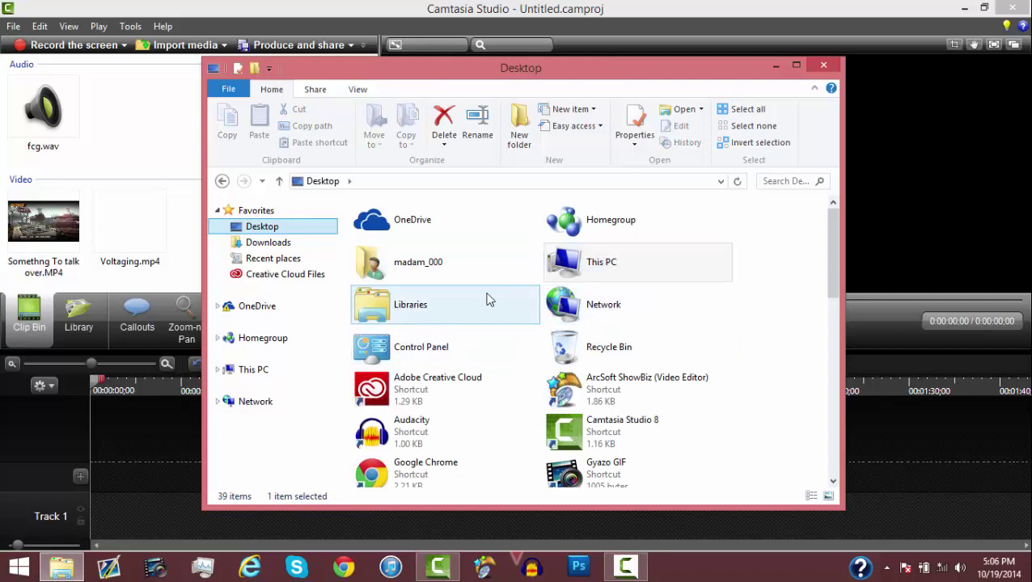
Step: Navigate from the Desktop folder into Folder Of Folders
click(450, 305)
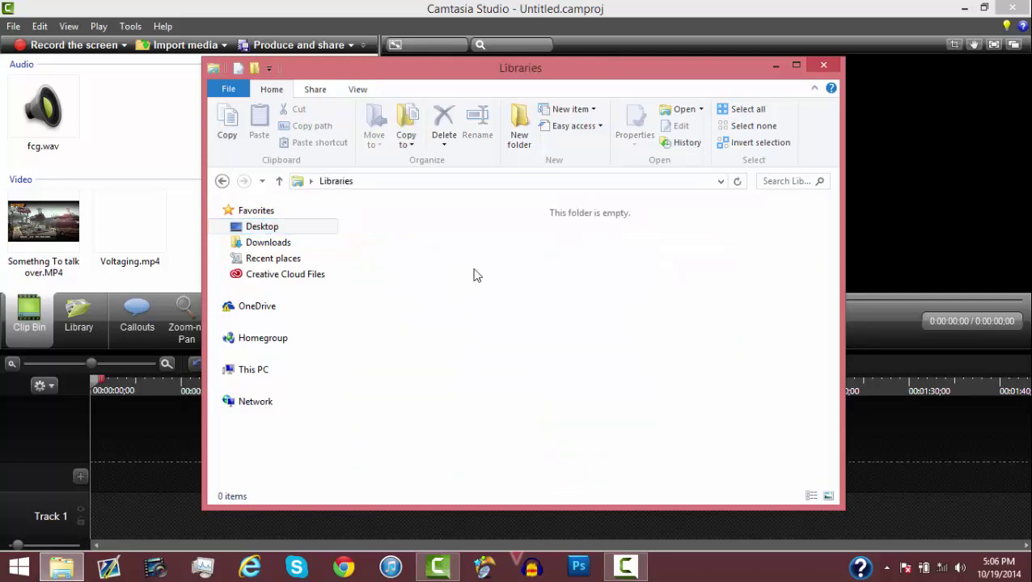
click(291, 227)
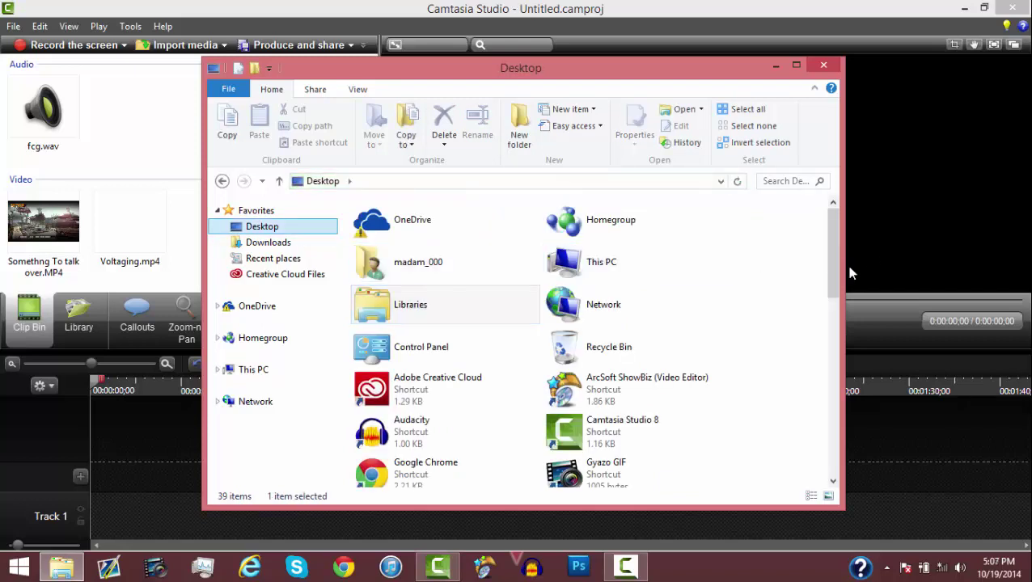
drag(841, 279, 826, 399)
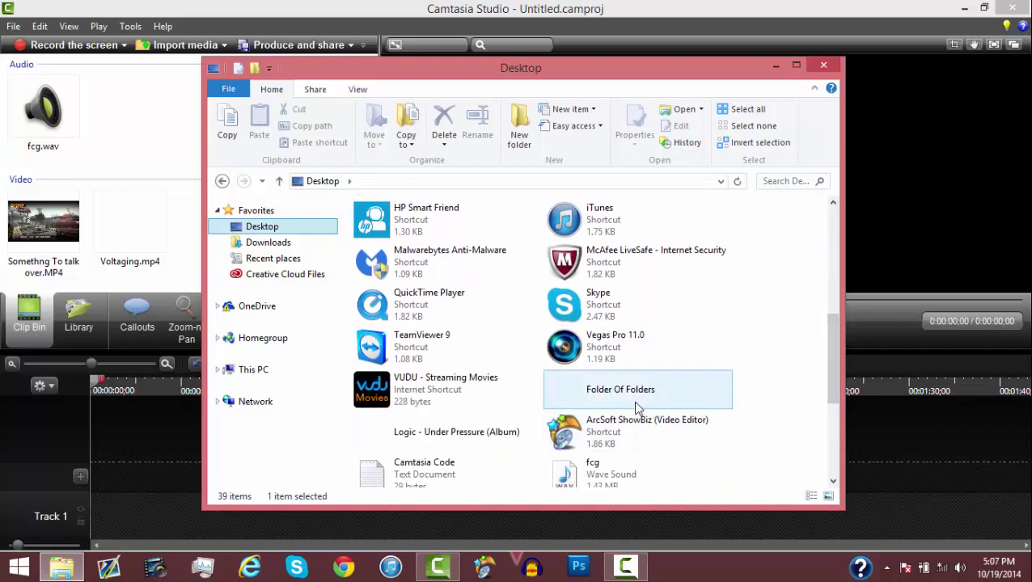
click(636, 404)
double_click(635, 406)
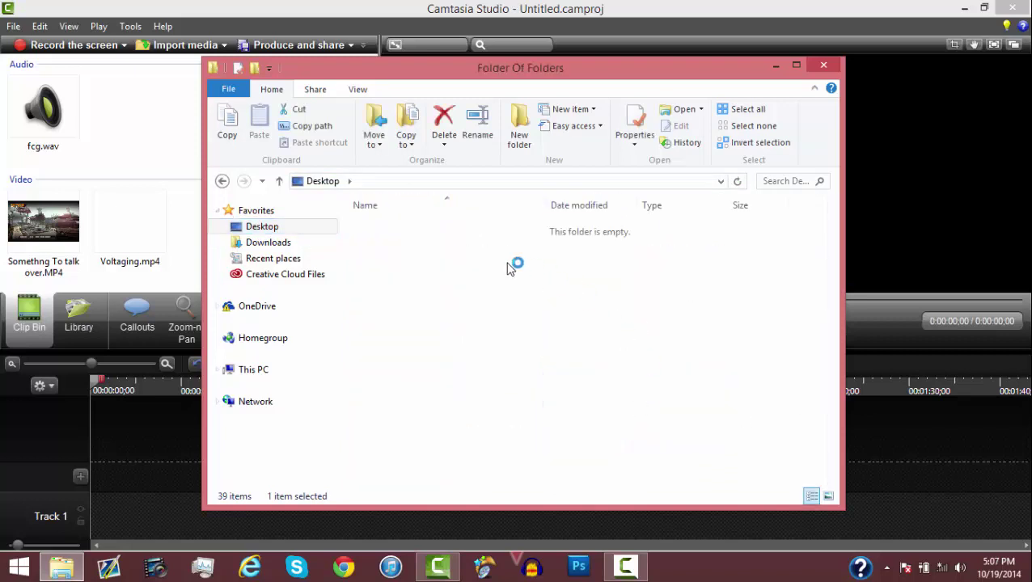
Step: Drag 'Kid Ink - Hell & Back' from the Songs folder into the Clip Bin
scroll(478, 317, down, 1)
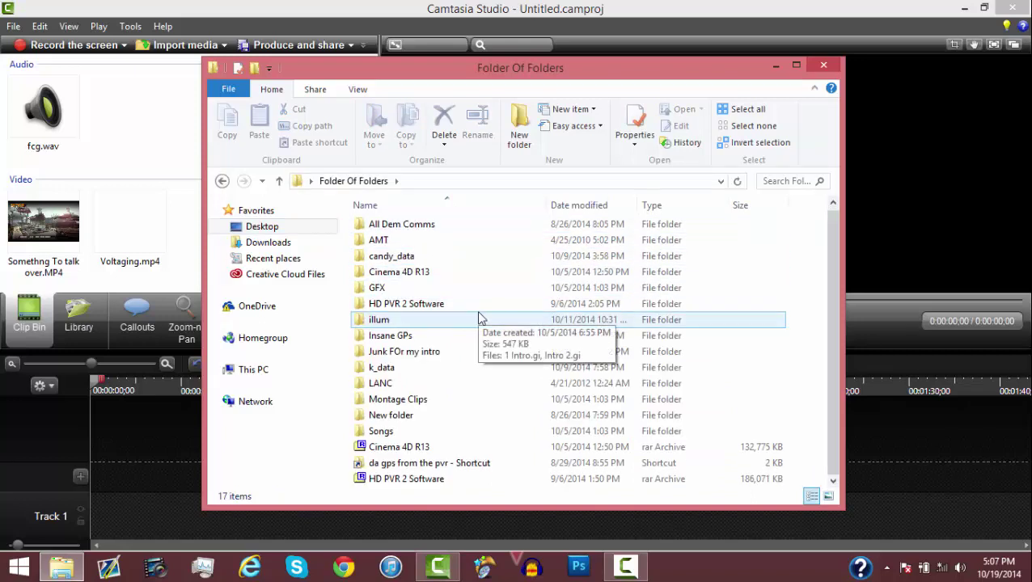
double_click(462, 431)
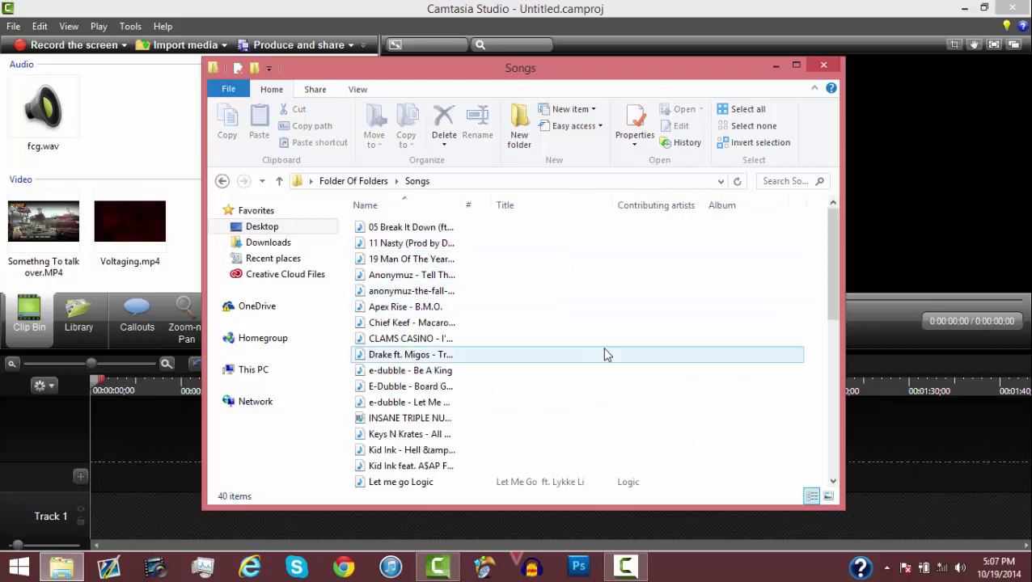
scroll(608, 354, down, 8)
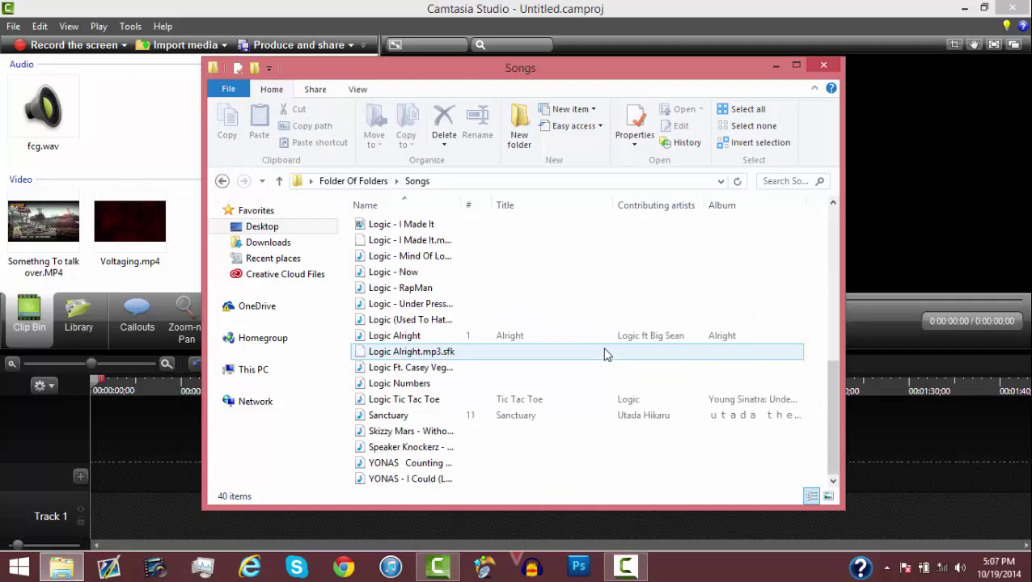
scroll(526, 340, up, 1)
scroll(526, 339, up, 2)
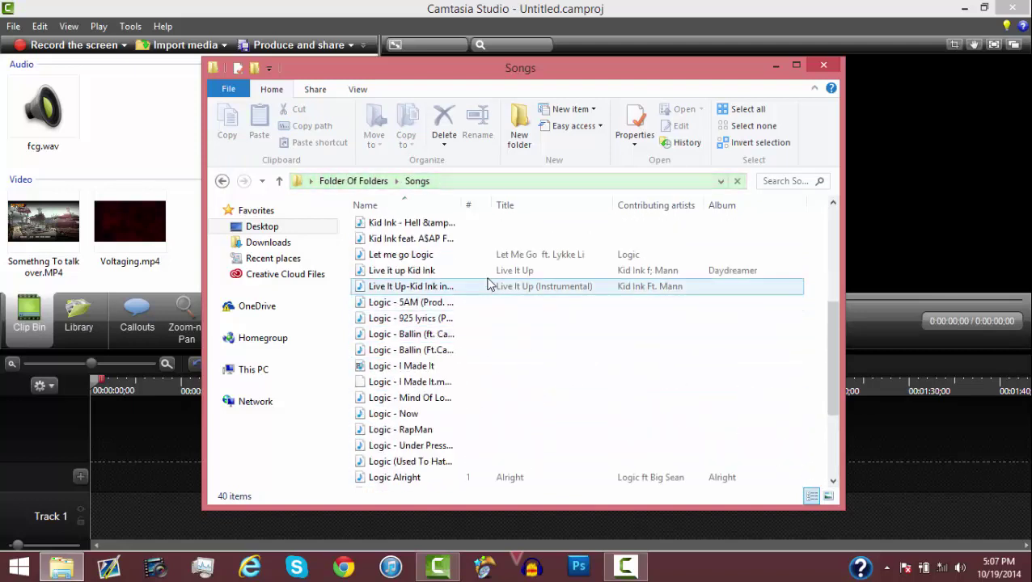
scroll(493, 257, up, 1)
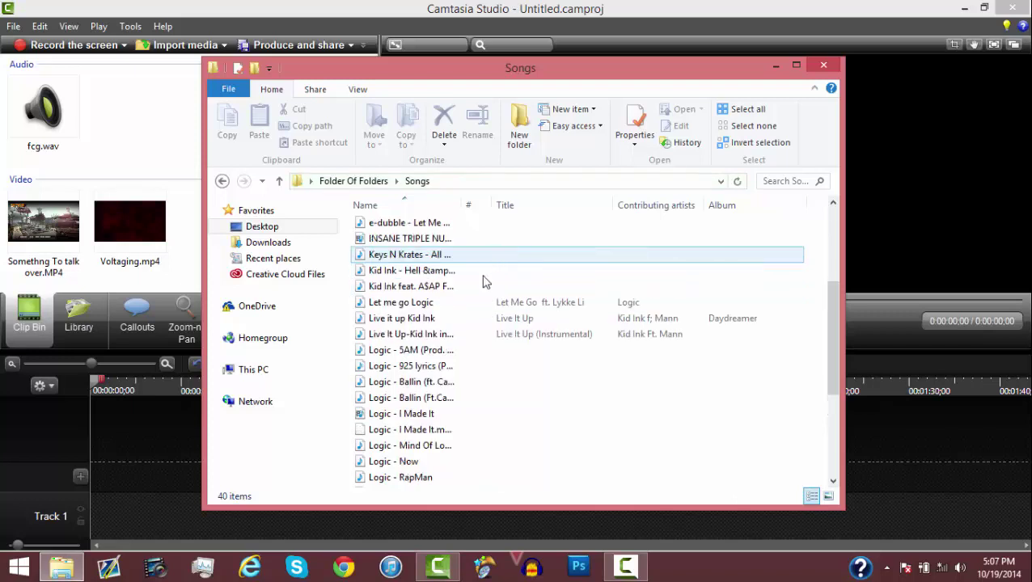
mouse_move(482, 272)
mouse_down()
mouse_move(476, 255)
mouse_move(388, 289)
mouse_move(146, 102)
mouse_up()
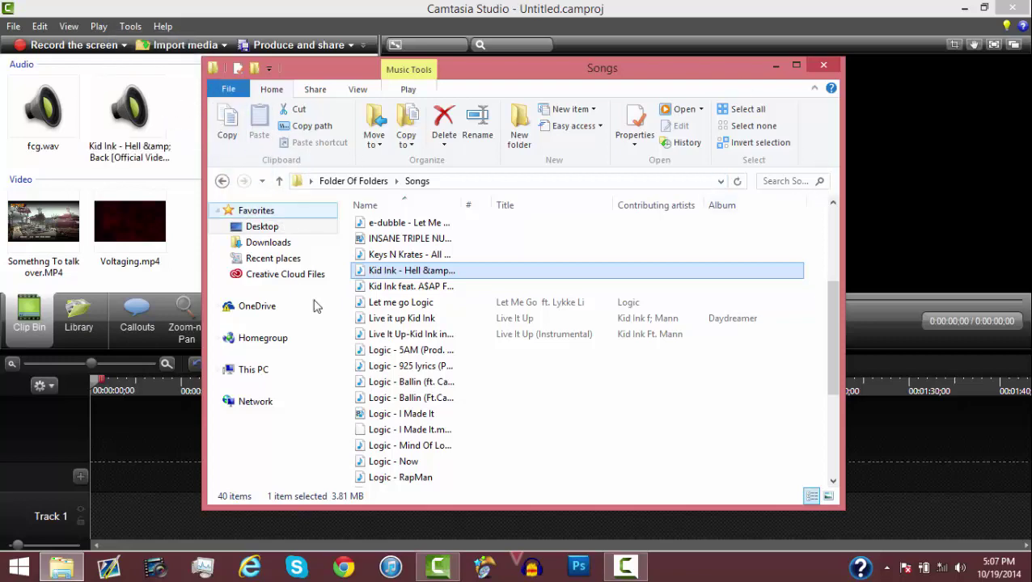
Step: Open the Downloads folder and clear a stray search entry
scroll(599, 308, down, 1)
scroll(604, 287, up, 4)
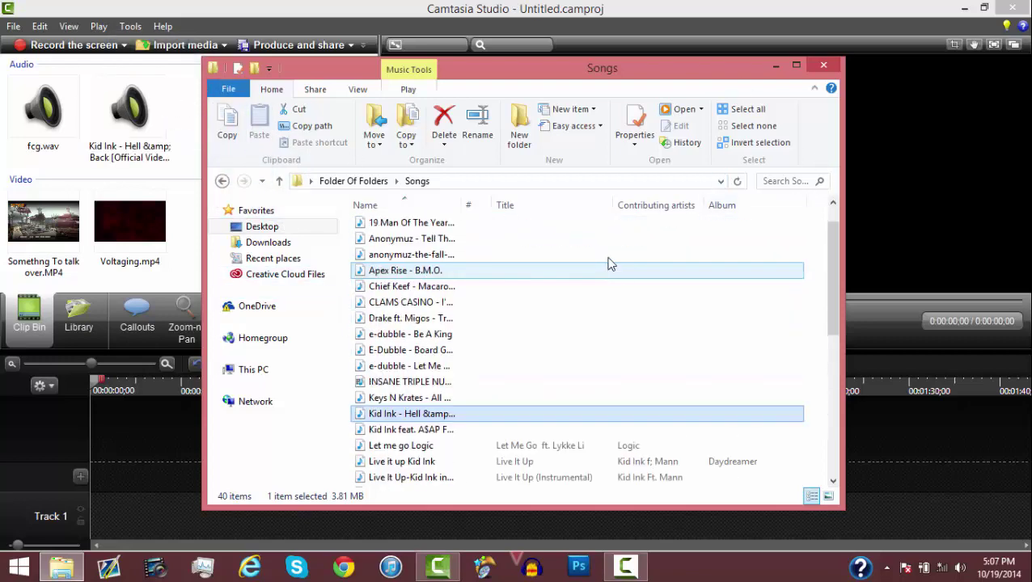
scroll(611, 251, up, 1)
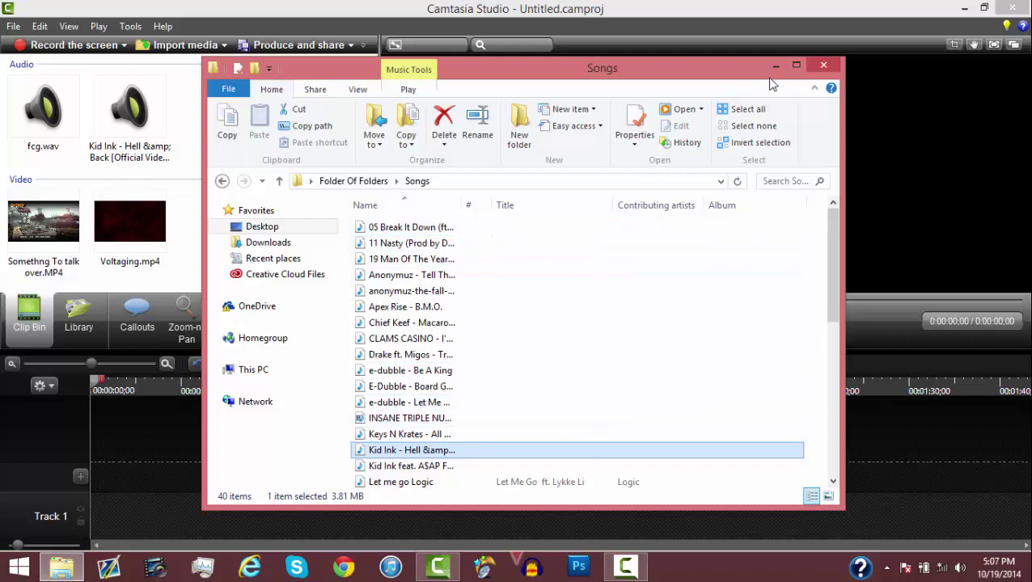
click(307, 242)
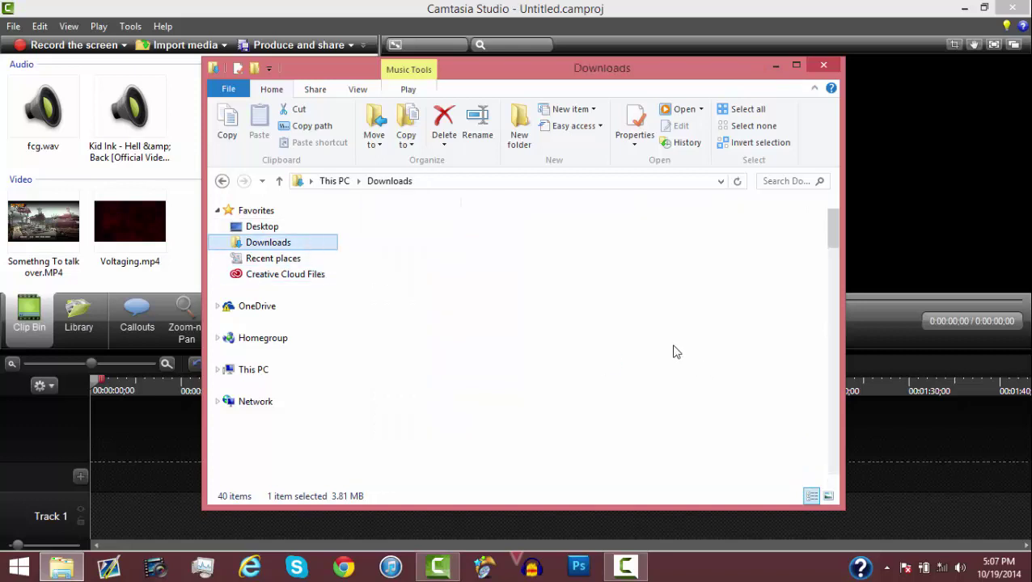
click(779, 181)
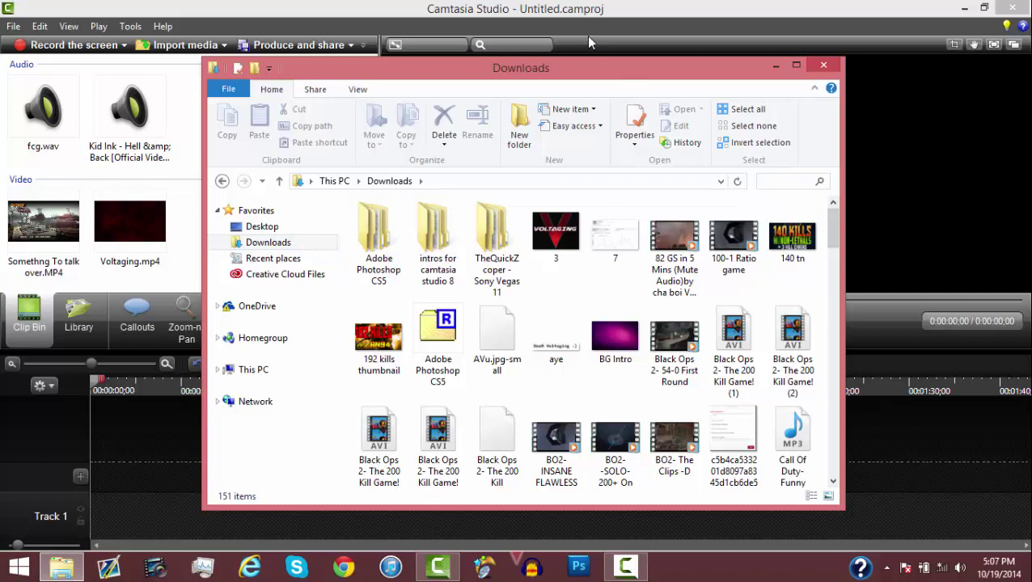
text(o)
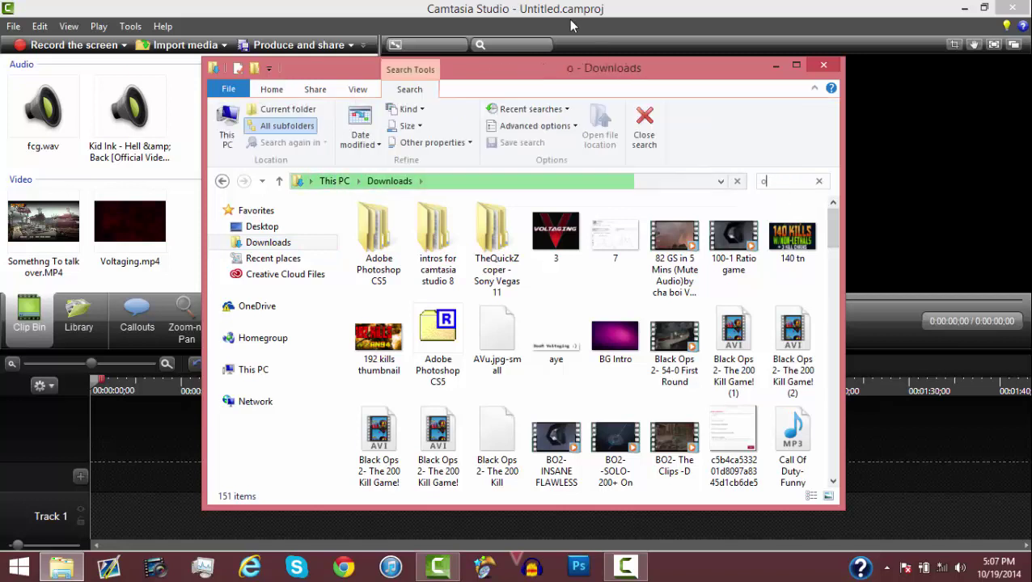
text(uj)
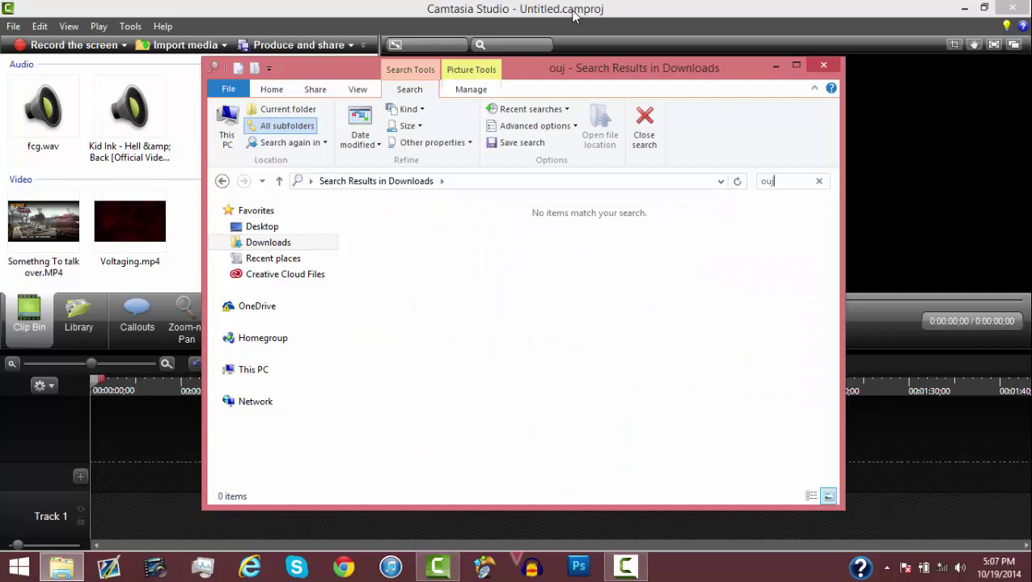
text(ytp)
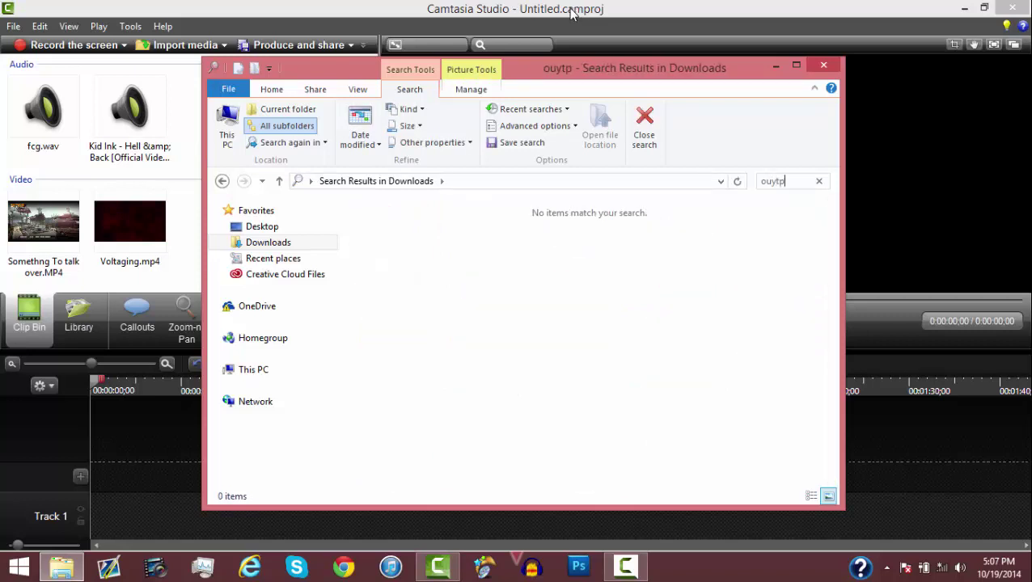
key(BackSpace)
key(BackSpace)
key(BackSpace)
key(BackSpace)
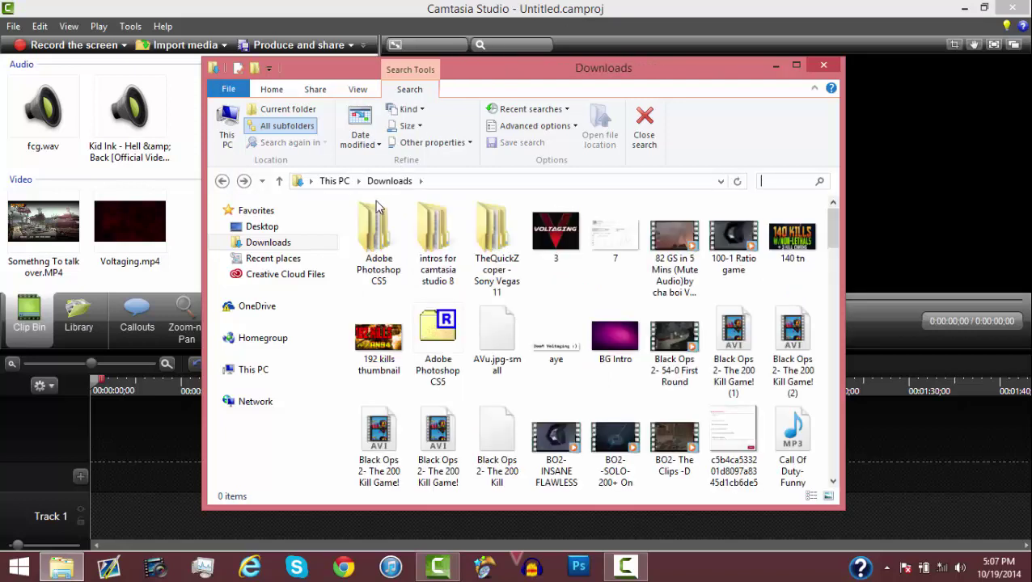
Step: Drag Outro Final.mp4 into Camtasia's Clip Bin and minimize Explorer
drag(831, 231, 839, 397)
scroll(841, 404, down, 1)
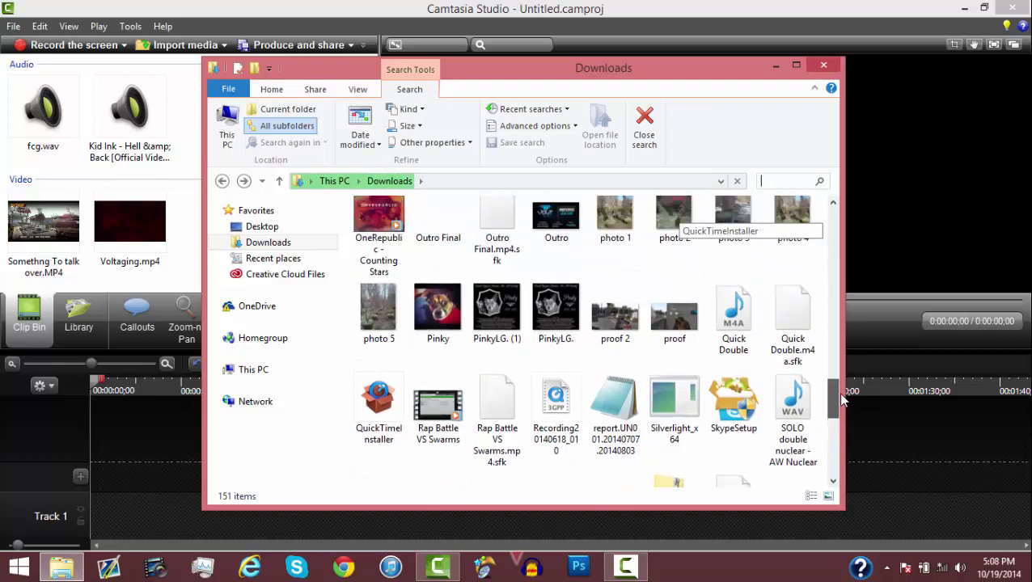
drag(438, 232, 263, 163)
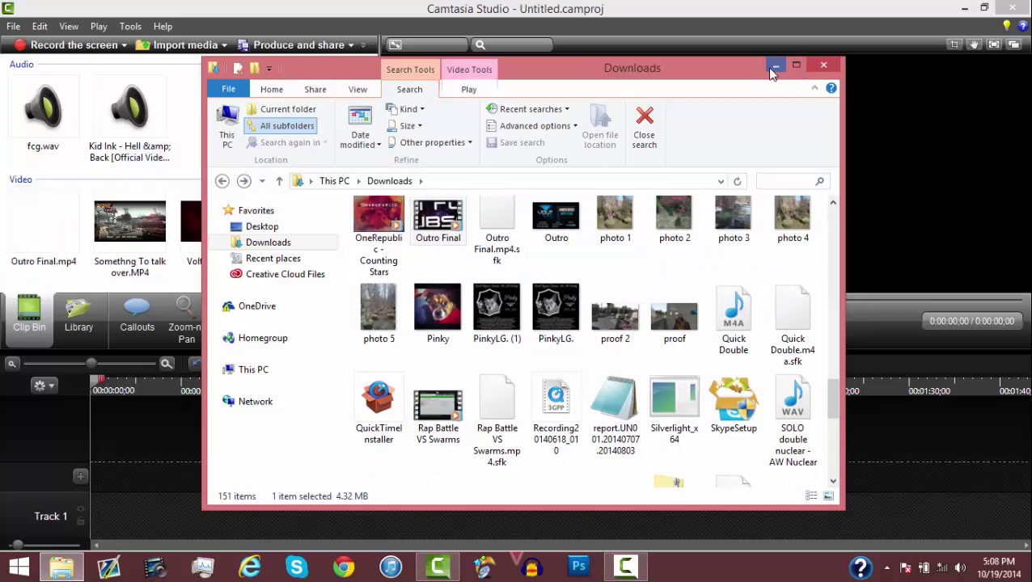
click(777, 66)
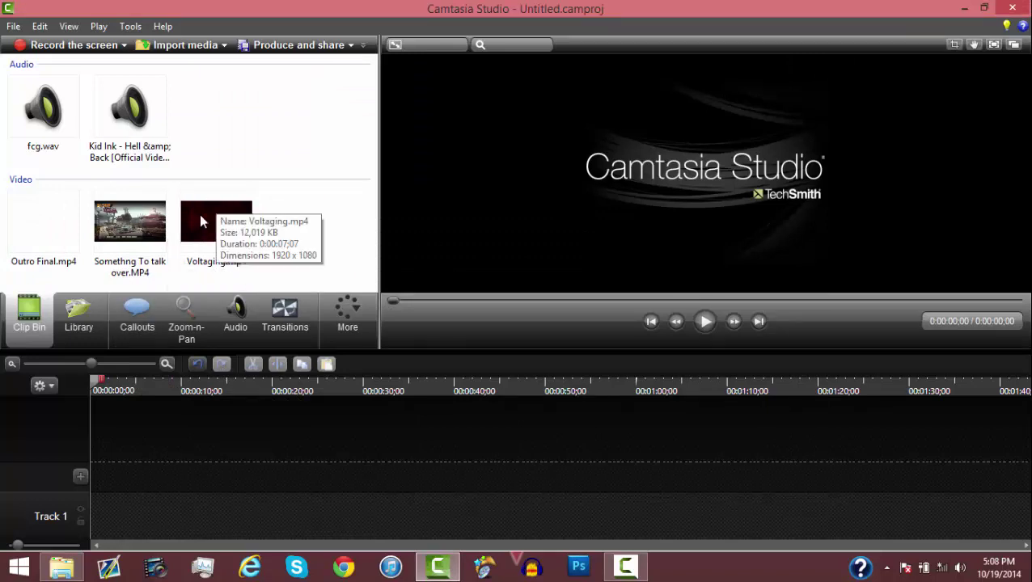
Step: Place Voltaging.mp4 at the start of Track 1 and the Kid Ink song on Track 2
drag(230, 267, 91, 522)
drag(217, 203, 90, 524)
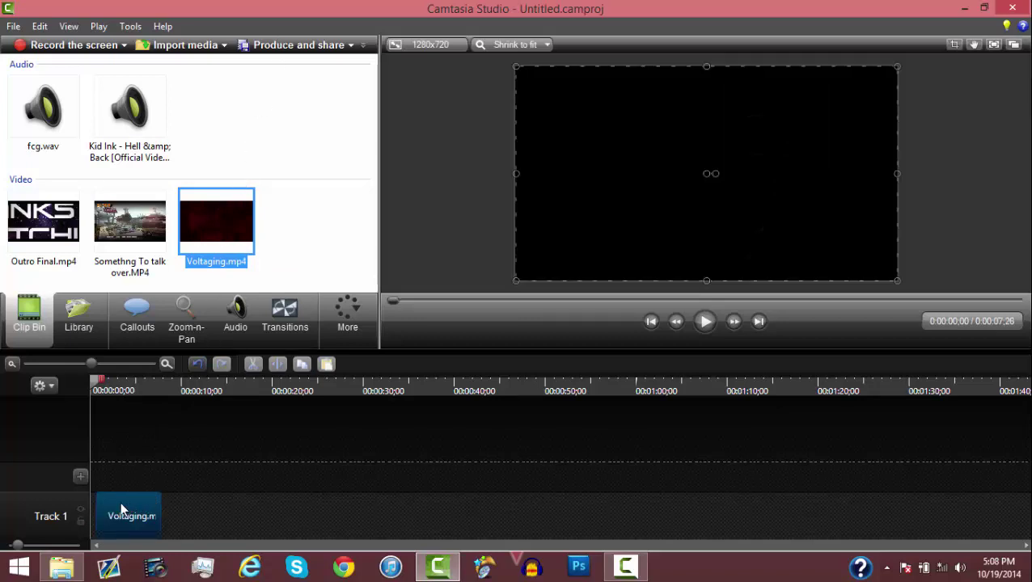
click(141, 518)
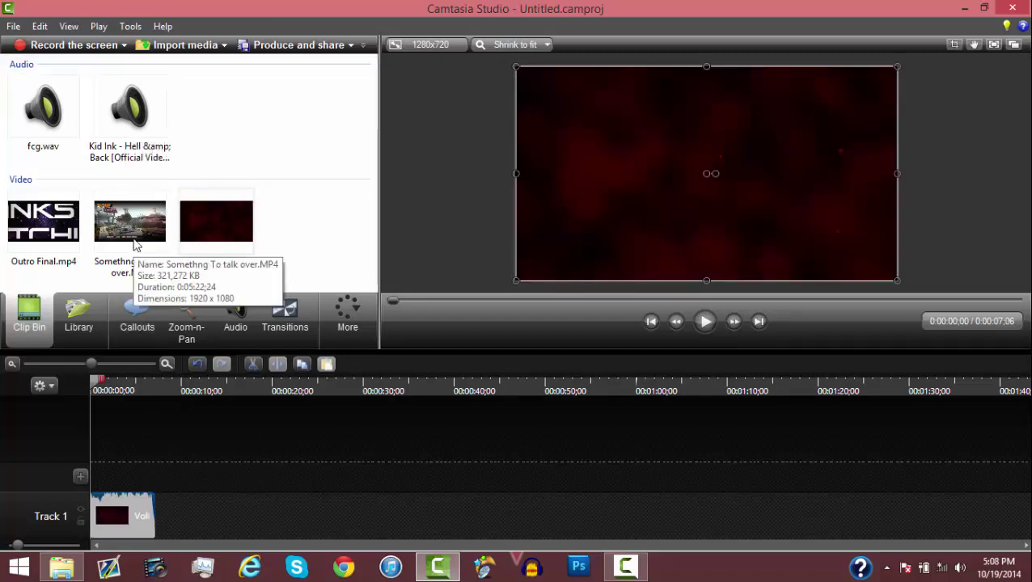
mouse_move(129, 113)
mouse_down()
mouse_move(113, 497)
mouse_move(107, 469)
mouse_up()
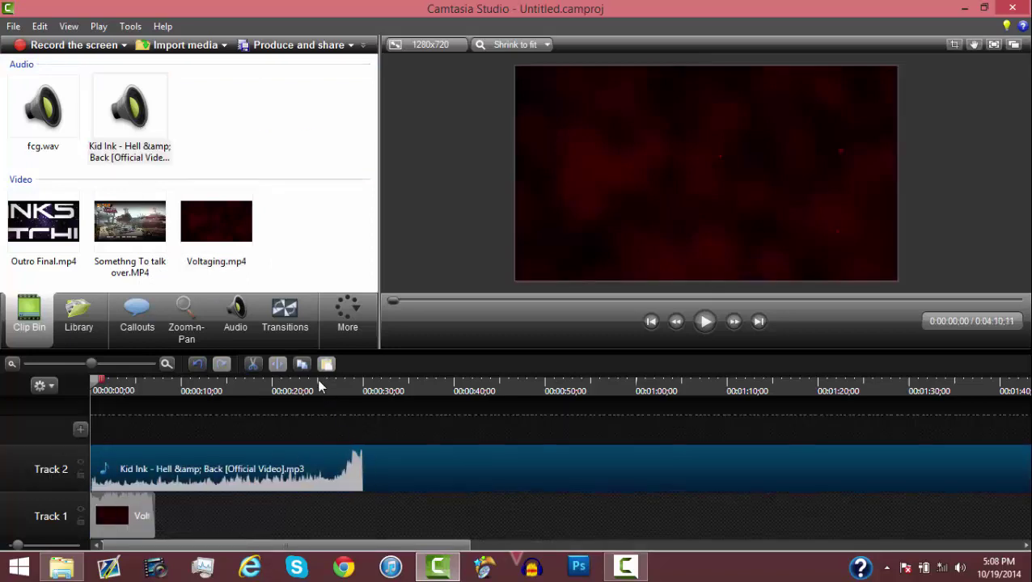
mouse_move(295, 466)
mouse_down()
mouse_move(383, 489)
mouse_move(452, 475)
mouse_up()
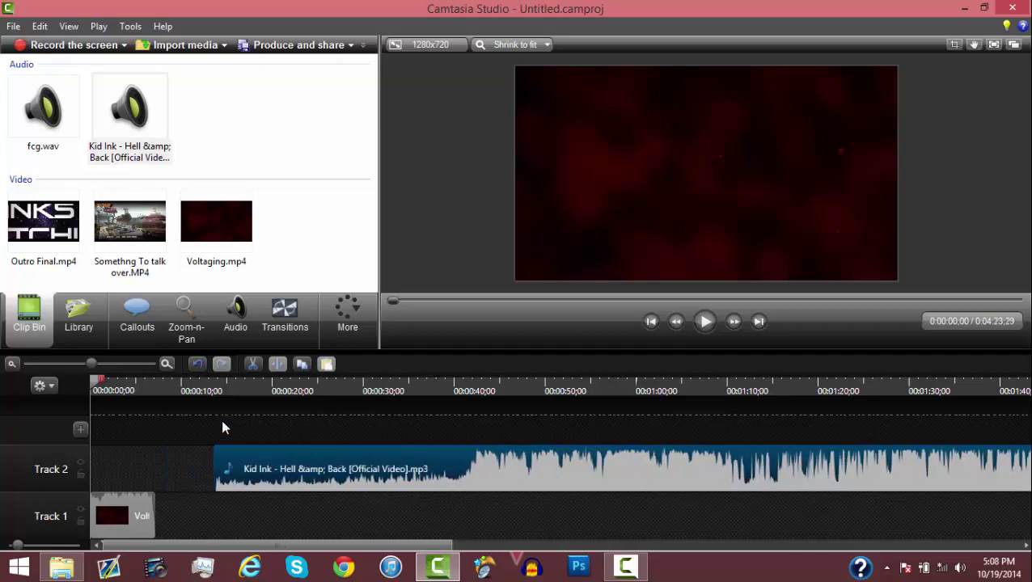
Step: Cut a range from the Kid Ink song after 0:13;18 and move it to start at 0:00
click(210, 396)
drag(213, 382, 215, 385)
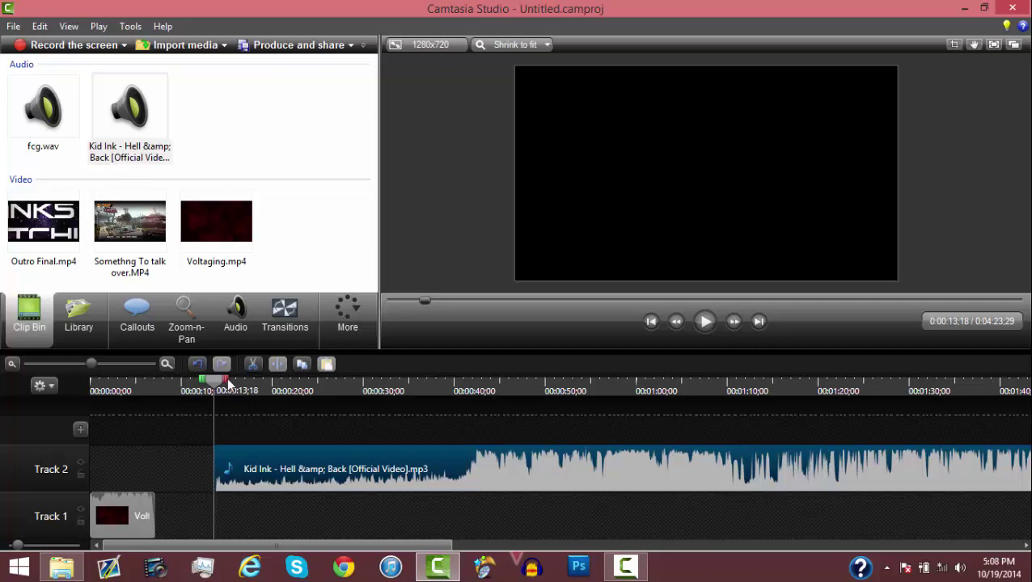
drag(231, 381, 459, 374)
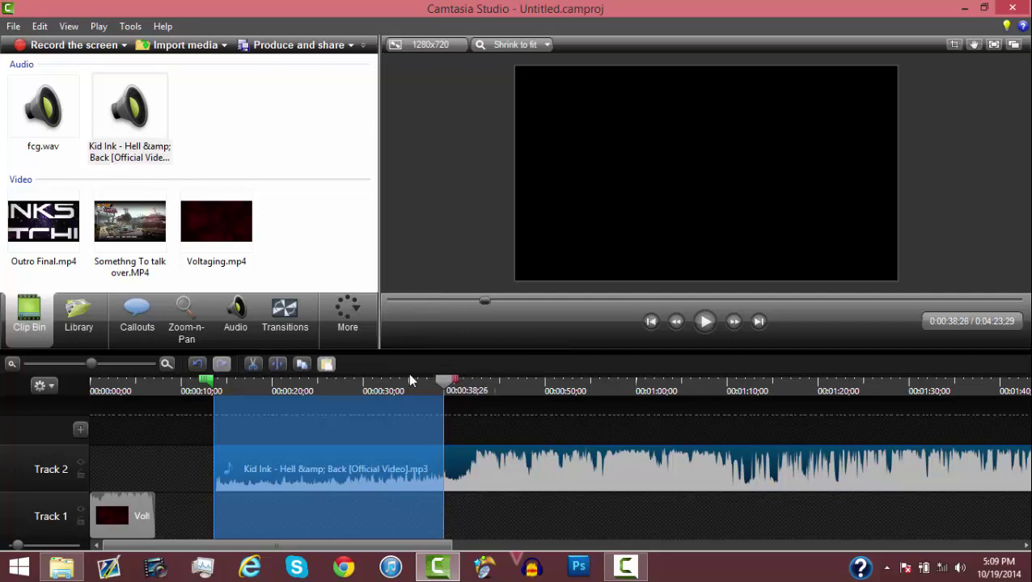
click(253, 365)
drag(216, 470, 69, 472)
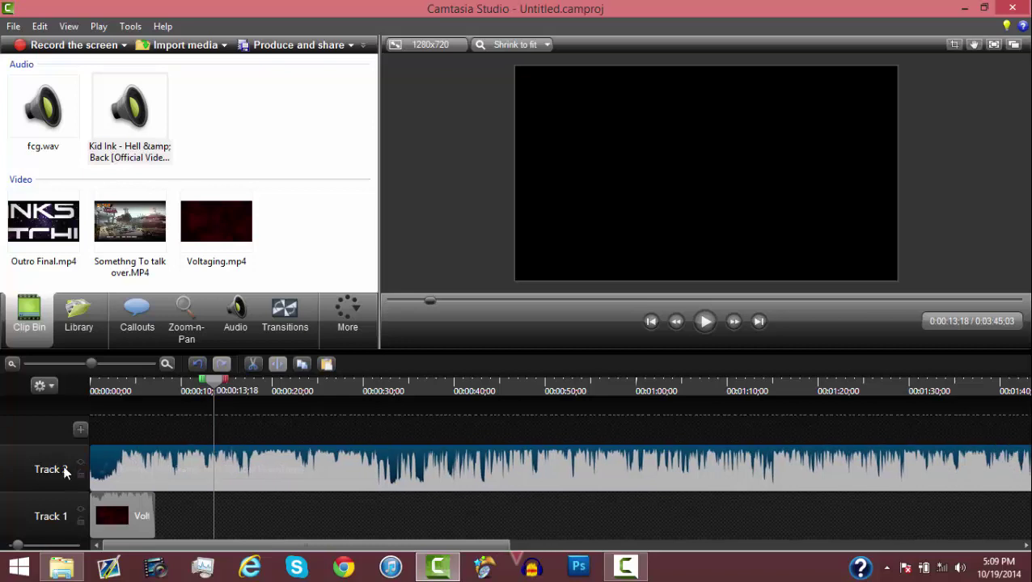
Step: Cut stretches after 0:27;18 (to 1:39;25, then 1:34;03) and select up to 1:16;08
click(340, 395)
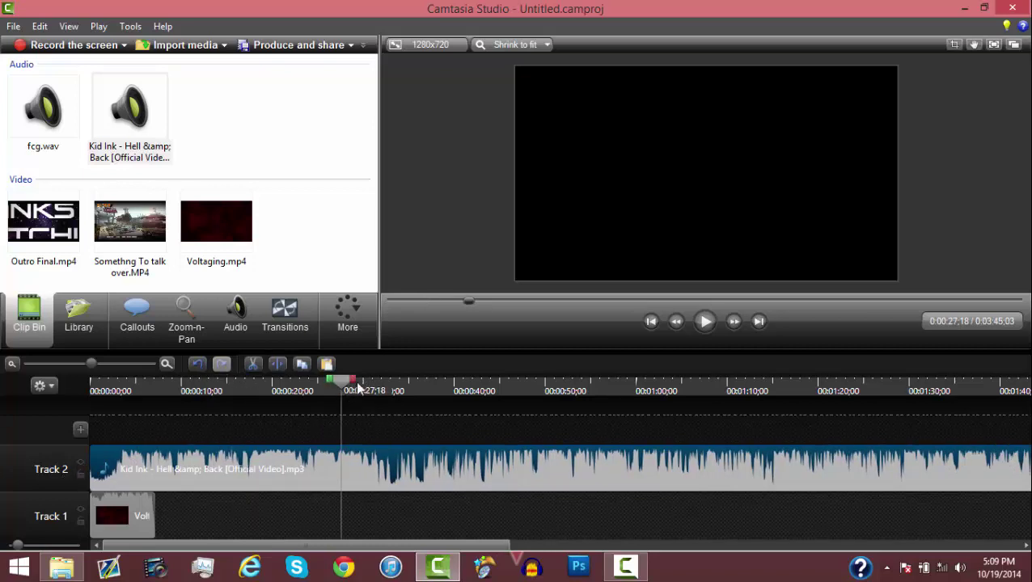
drag(355, 382, 998, 380)
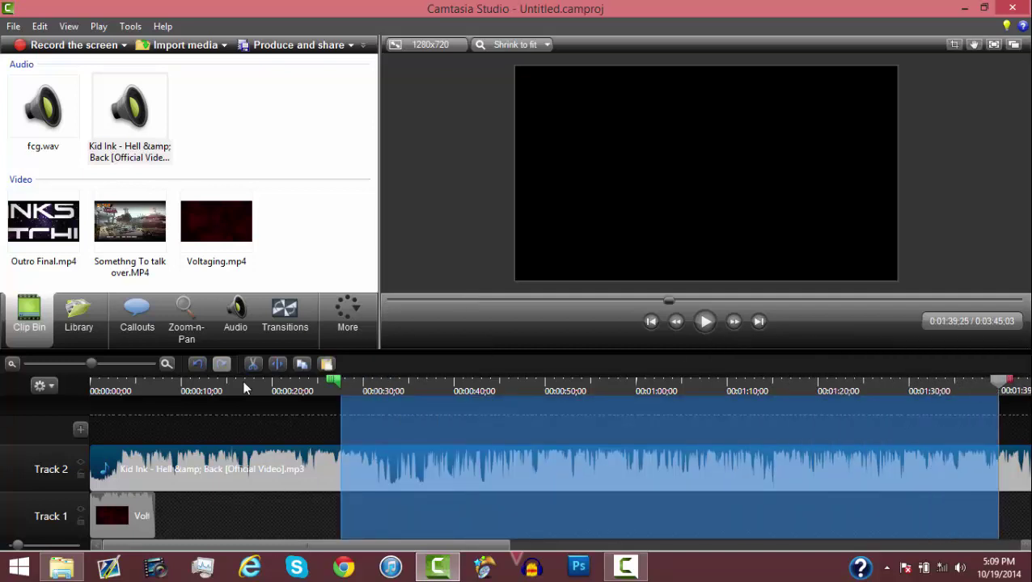
click(252, 364)
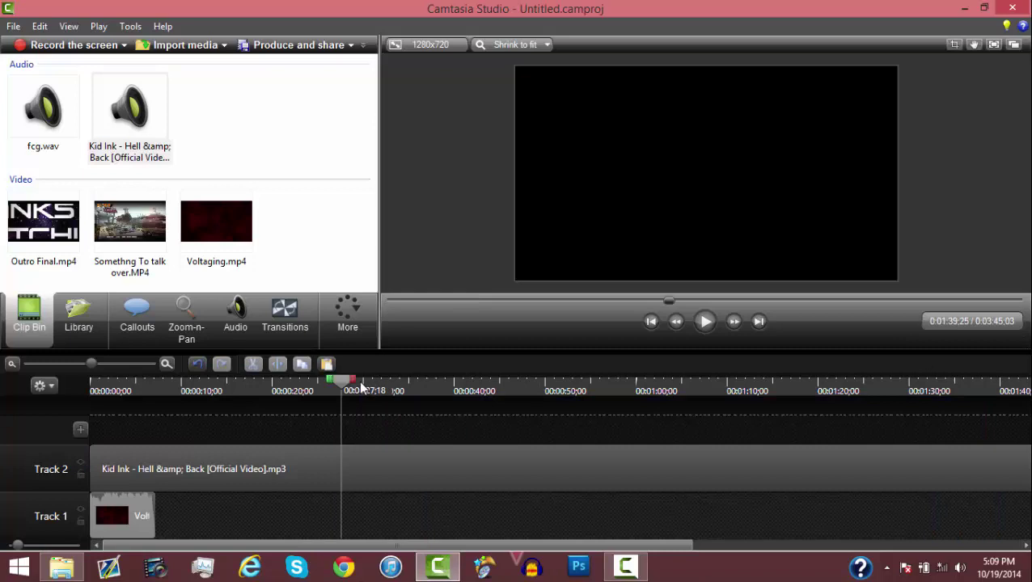
drag(356, 380, 946, 380)
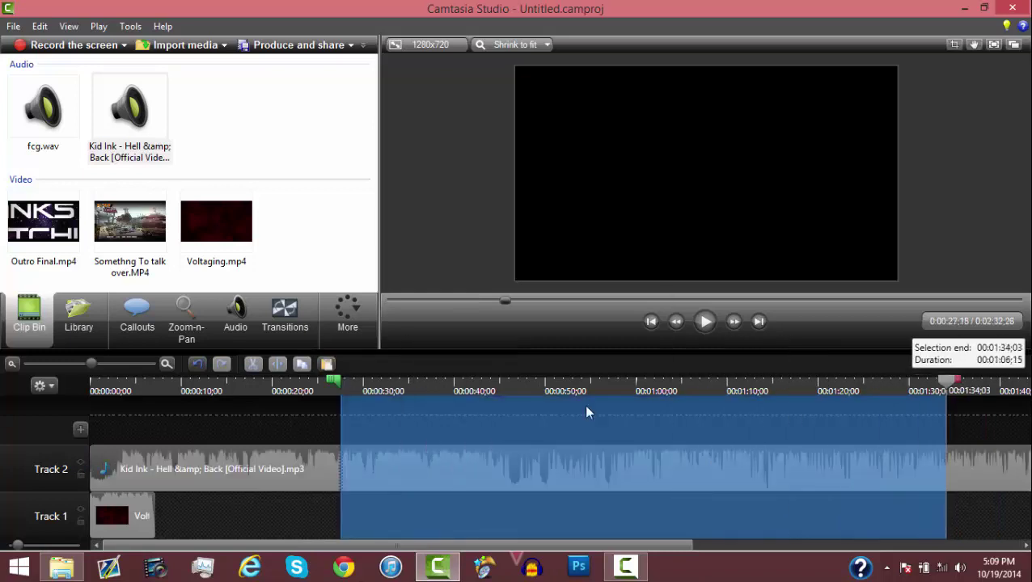
click(253, 365)
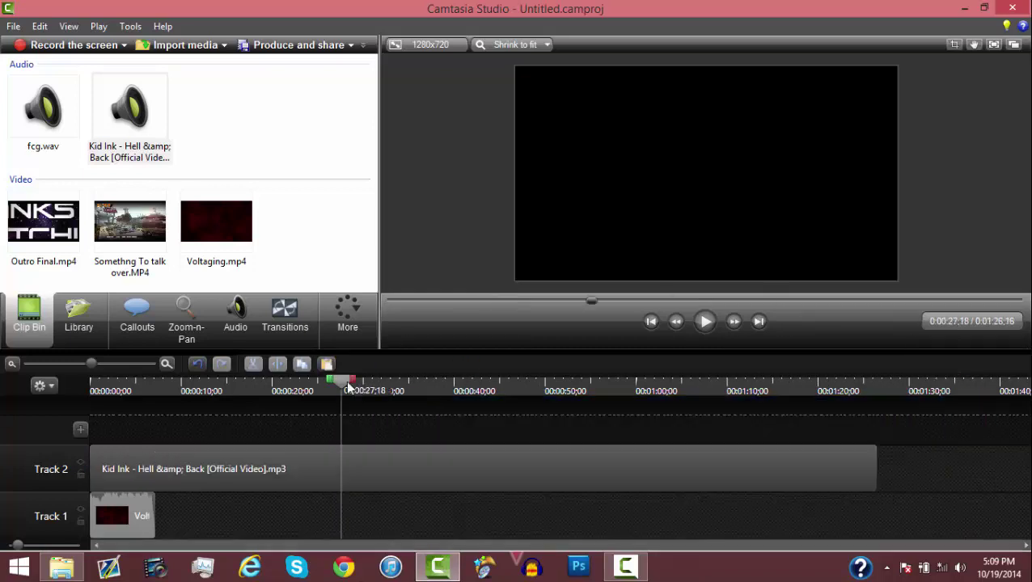
drag(348, 380, 886, 389)
Step: Cut the remaining music after 0:27;18 and place Somethng To talk over.MP4 after Voltaging on Track 1
click(253, 365)
drag(133, 231, 191, 524)
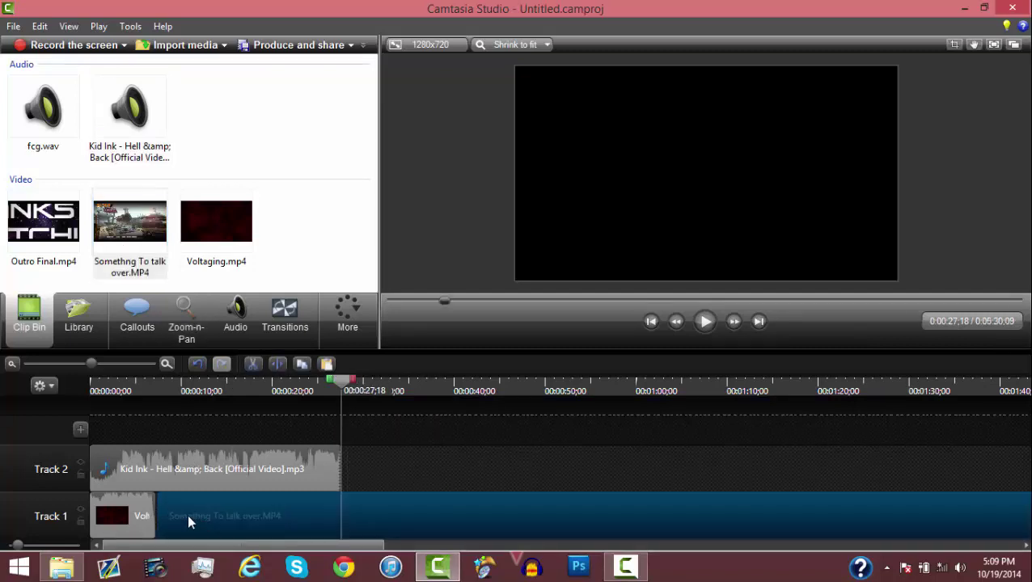
click(625, 567)
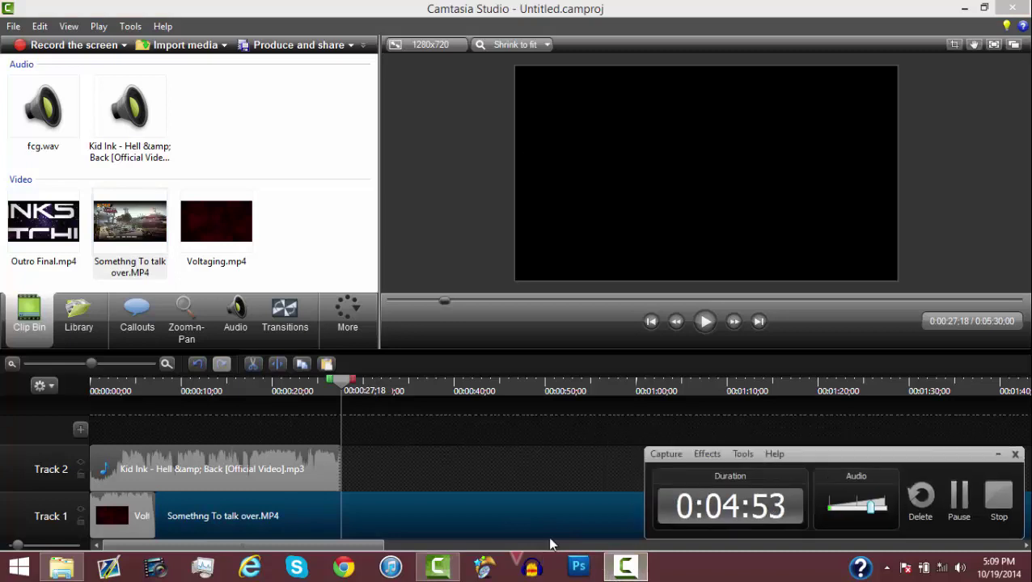
click(962, 500)
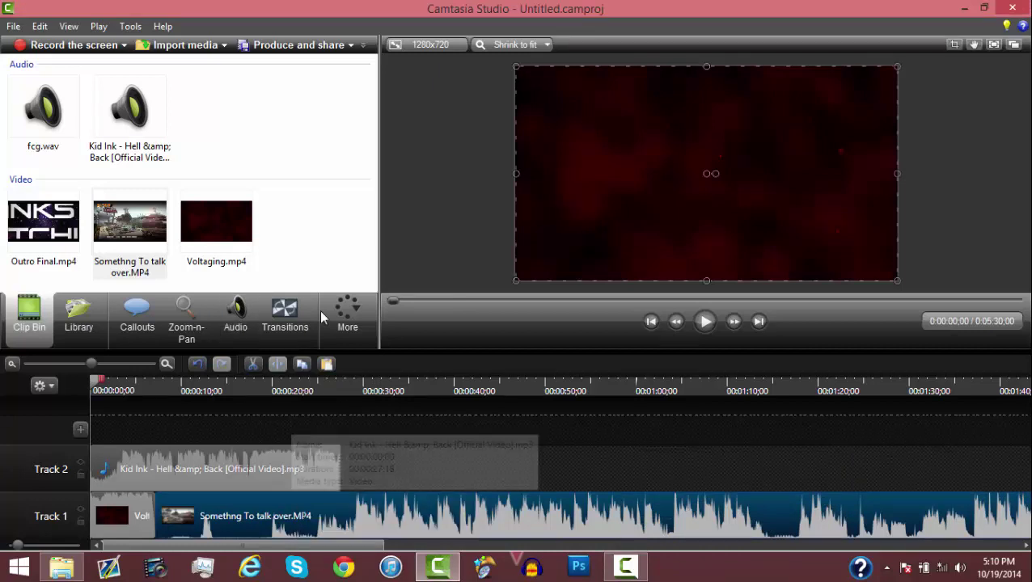
Step: Browse the transitions list, then return to the clip bin and select the Voltaging clip
click(289, 318)
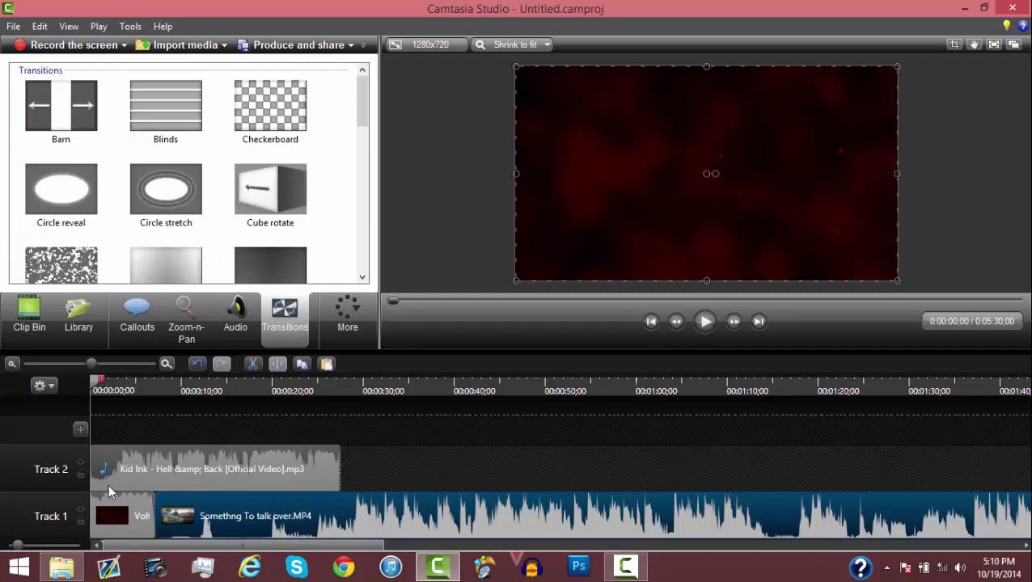
click(38, 326)
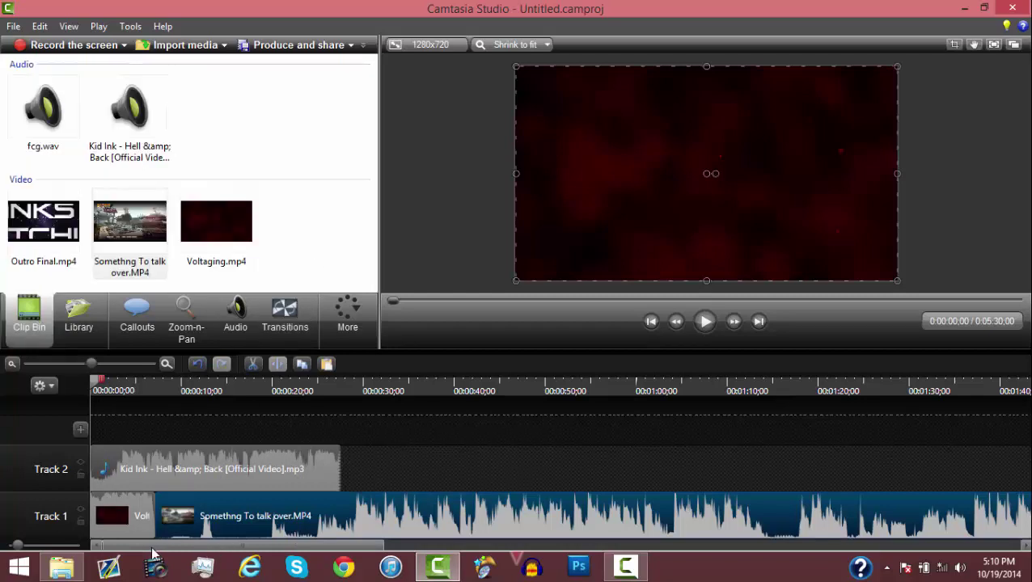
click(115, 512)
click(135, 530)
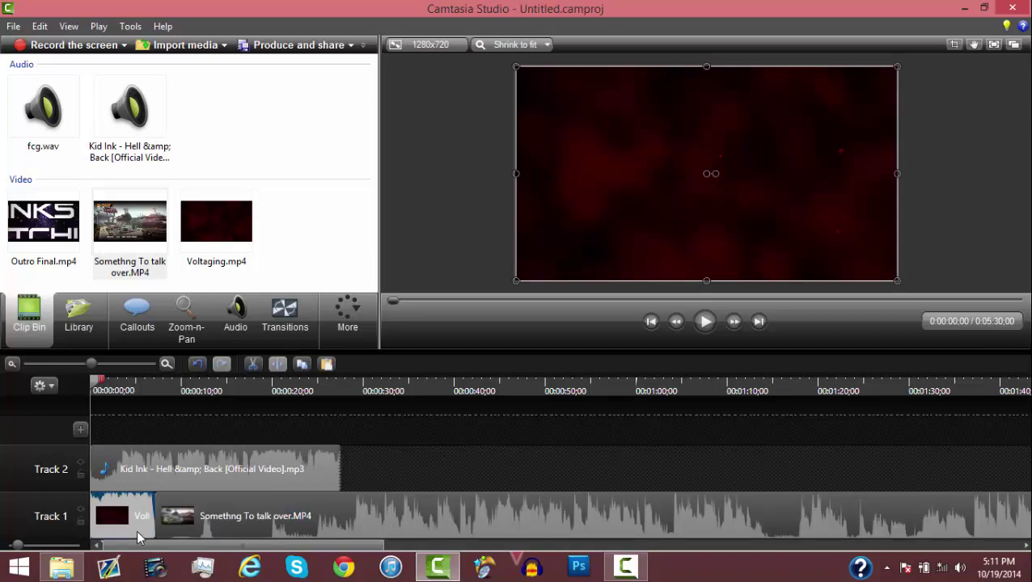
Step: Silence both Track 1 clips and fade the Kid Ink music in and out
right_click(135, 530)
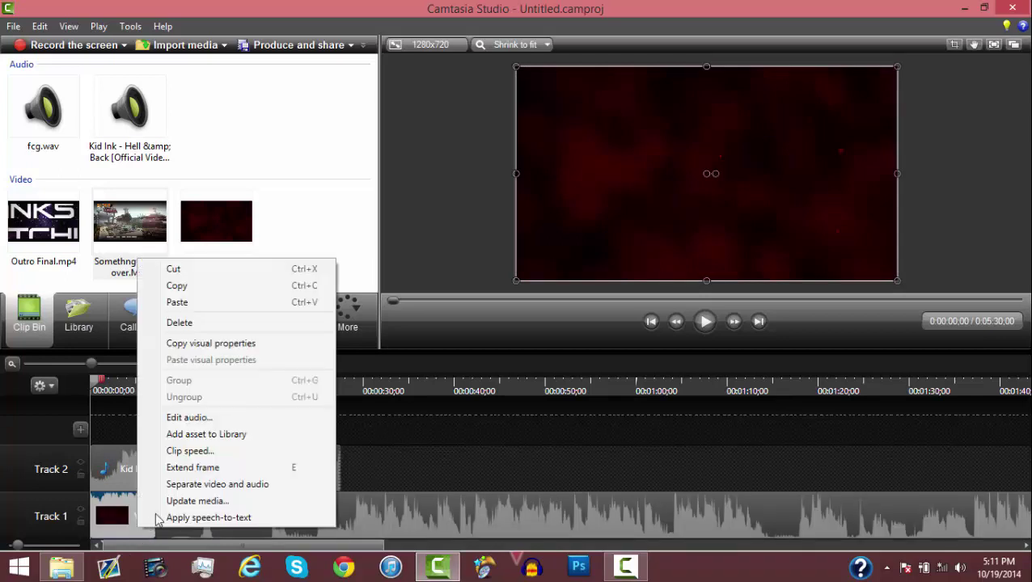
click(220, 418)
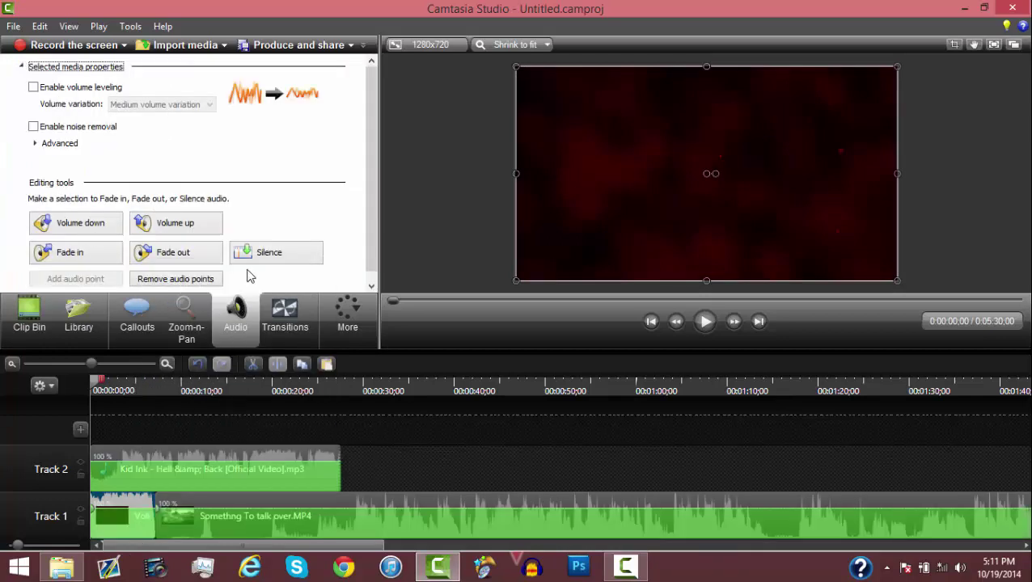
click(253, 260)
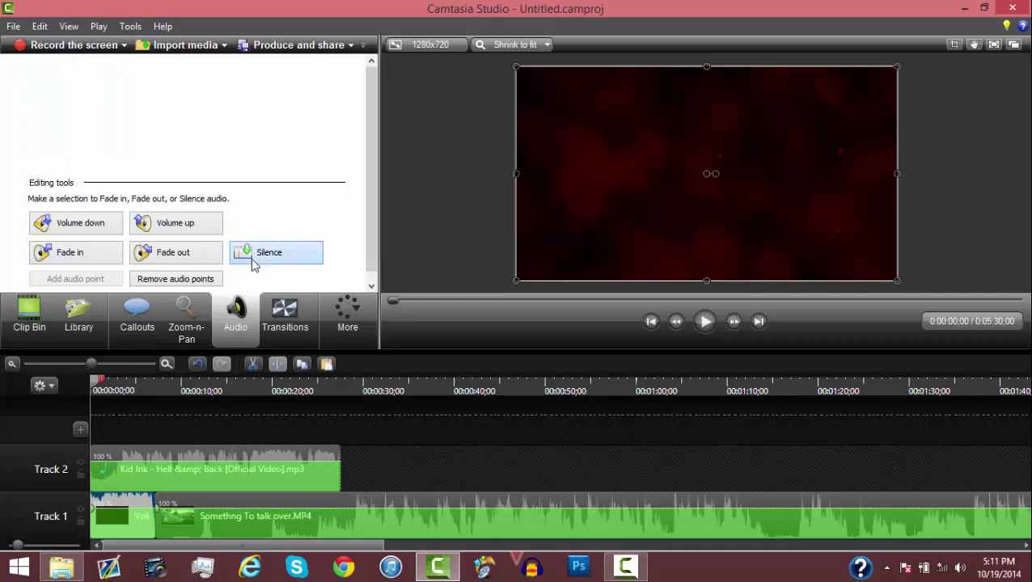
click(181, 458)
click(197, 259)
click(36, 259)
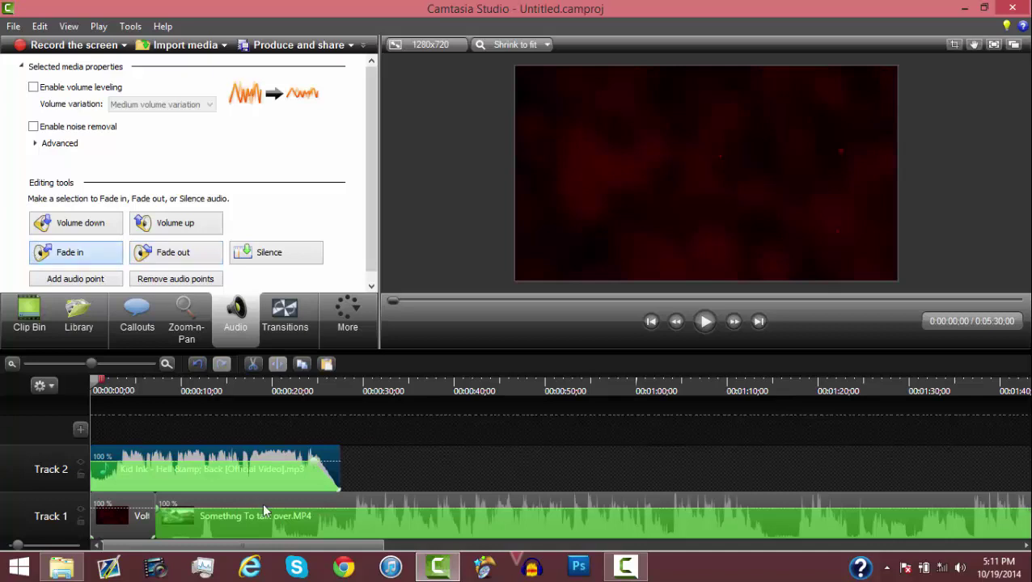
click(267, 257)
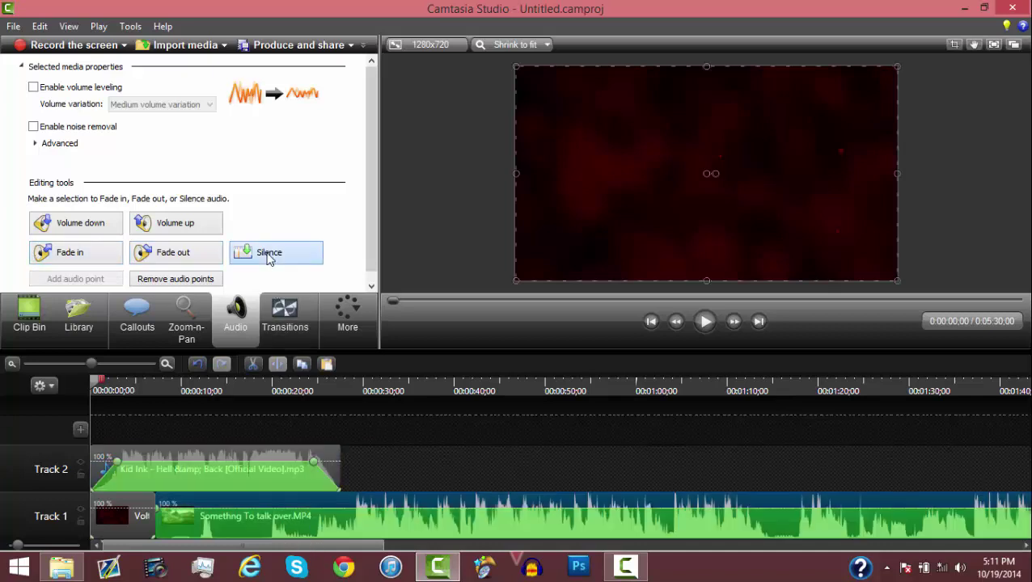
Step: Add fcg.wav from the Clip Bin to Track 2 right after the music
click(28, 307)
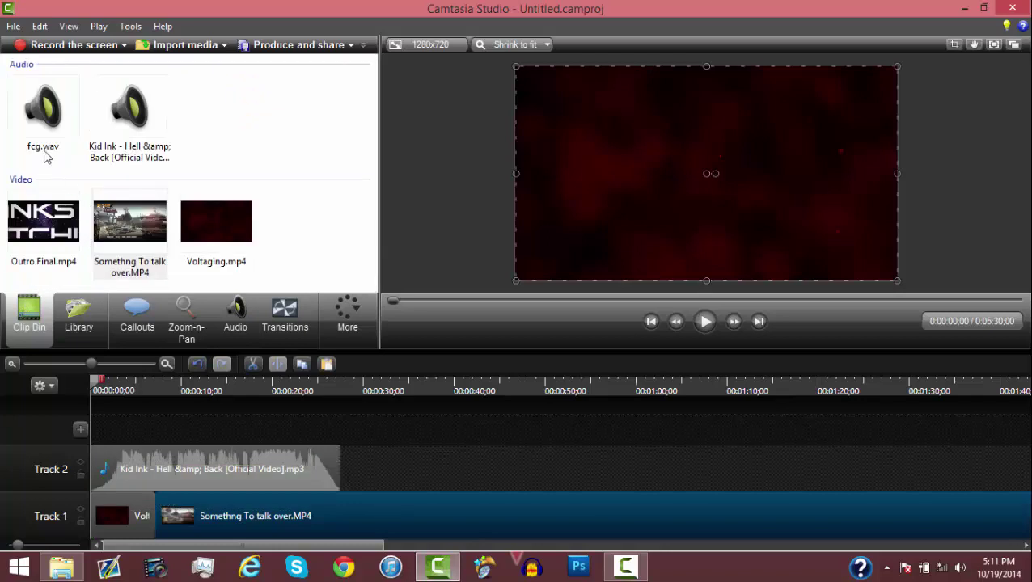
mouse_move(45, 145)
mouse_down()
mouse_move(94, 140)
mouse_move(380, 424)
mouse_move(356, 480)
mouse_move(386, 466)
mouse_move(368, 420)
mouse_up()
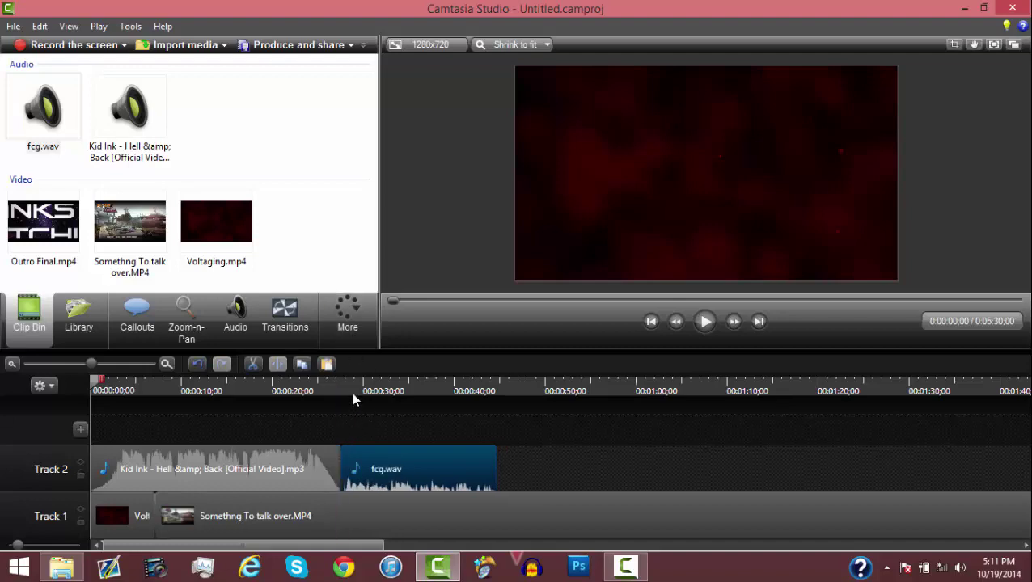
click(55, 566)
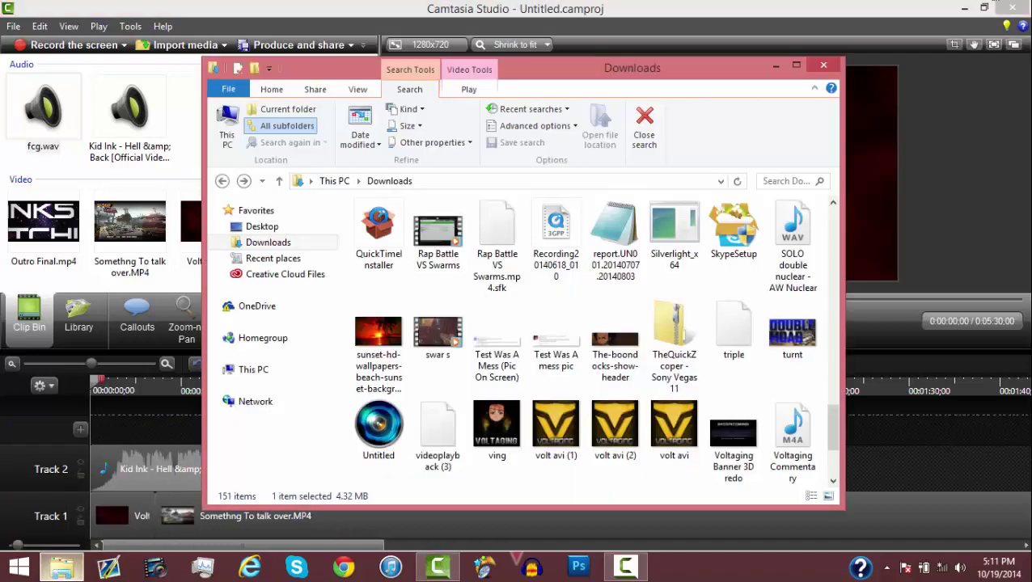
Step: Open fcg.wav from the desktop in Windows Media Player and play it from the start
click(964, 8)
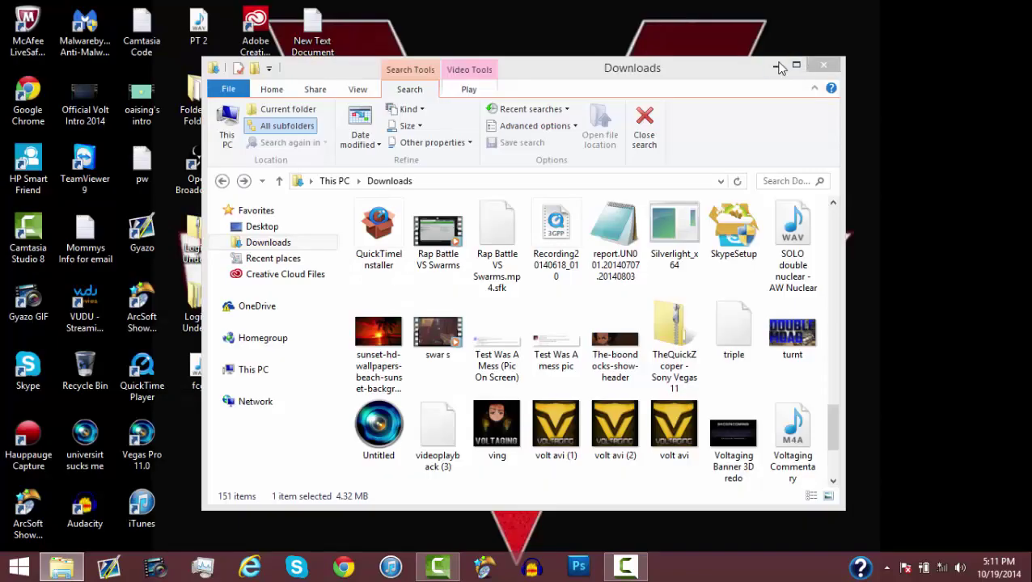
click(775, 68)
double_click(202, 370)
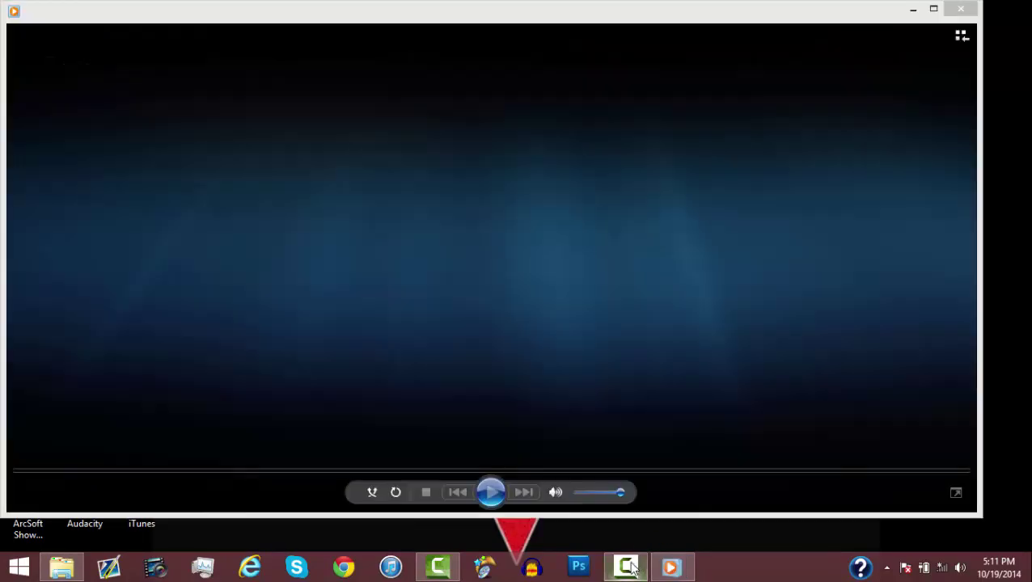
click(626, 566)
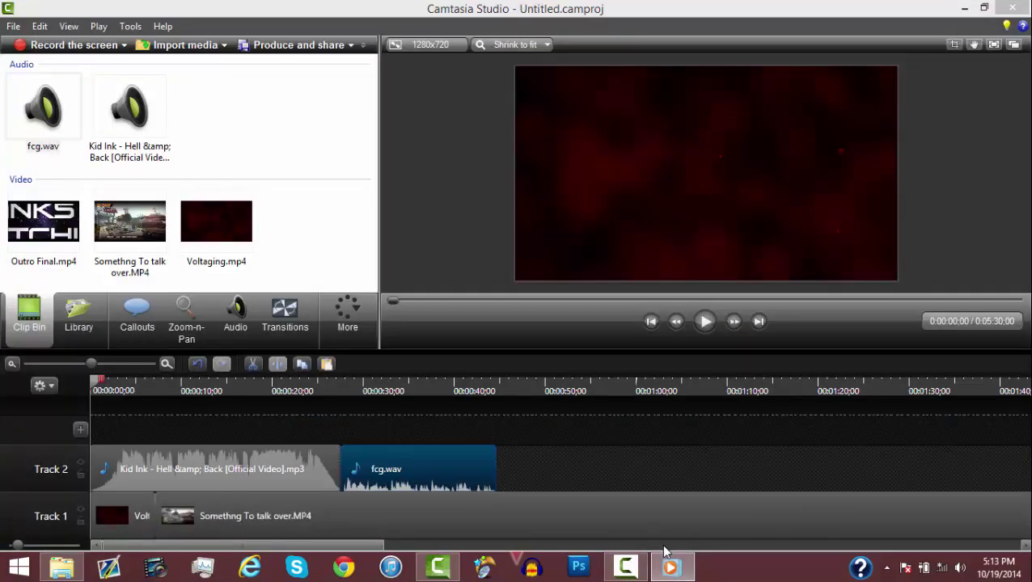
click(670, 566)
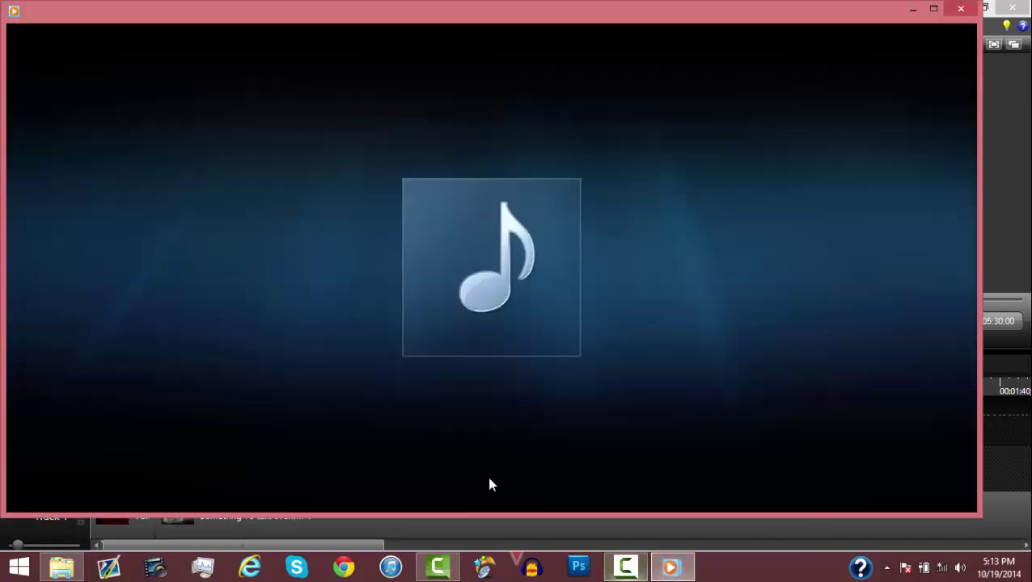
mouse_move(493, 489)
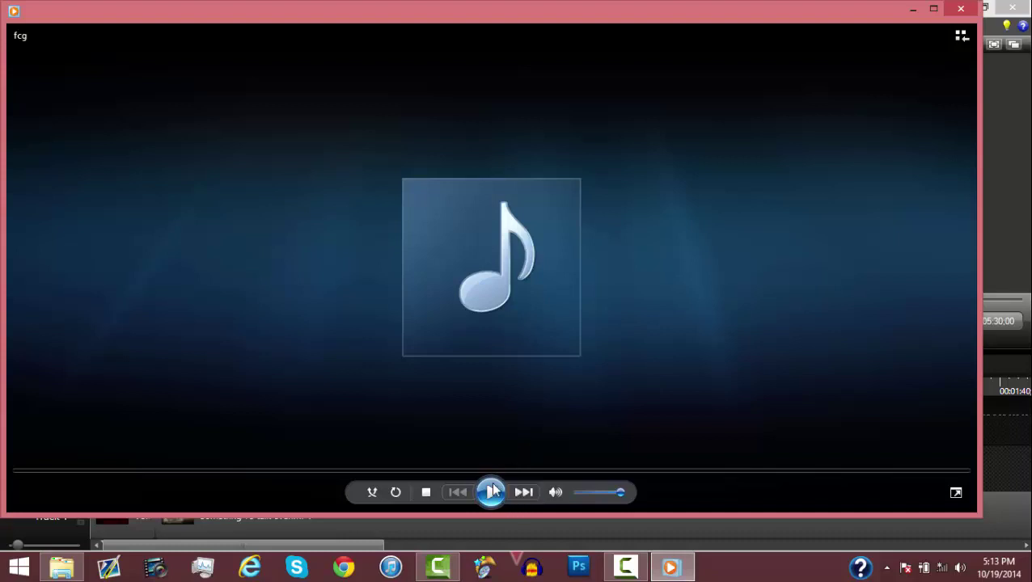
click(491, 492)
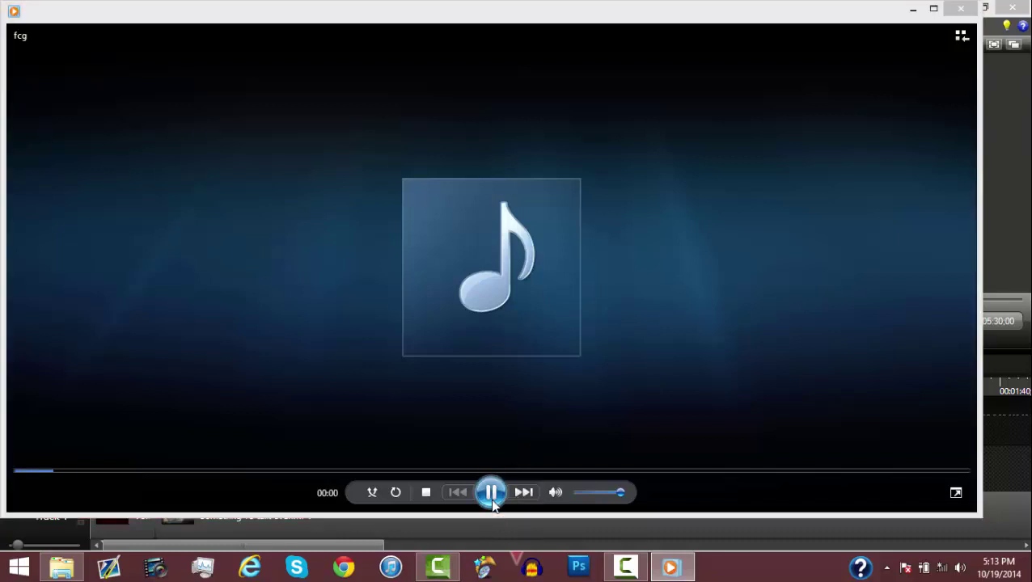